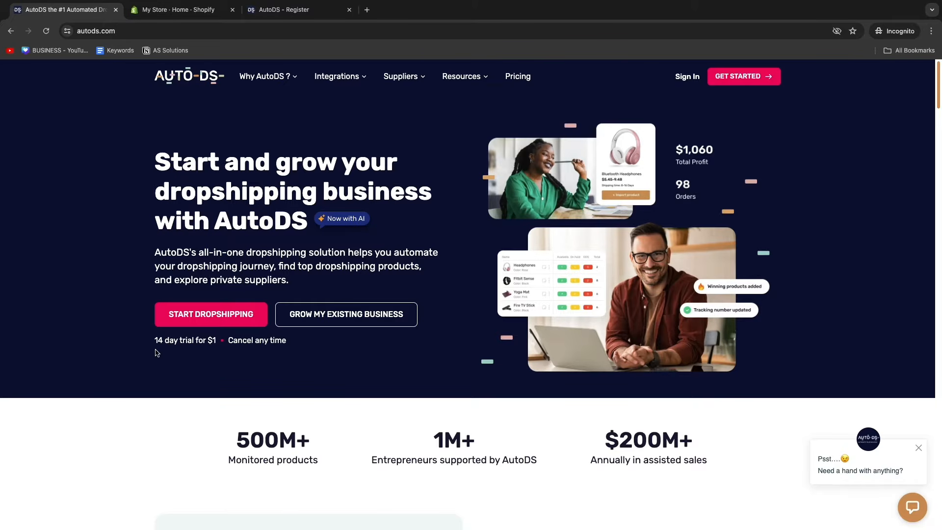
- Review the 14-day trial offer on the AutoDS homepage and the Shopify store's admin home
drag(154, 340, 210, 341)
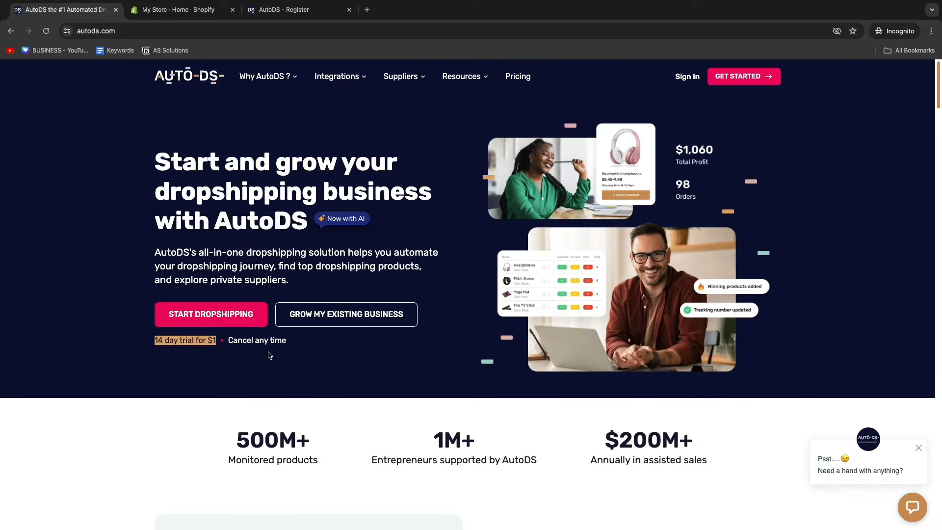
click(178, 11)
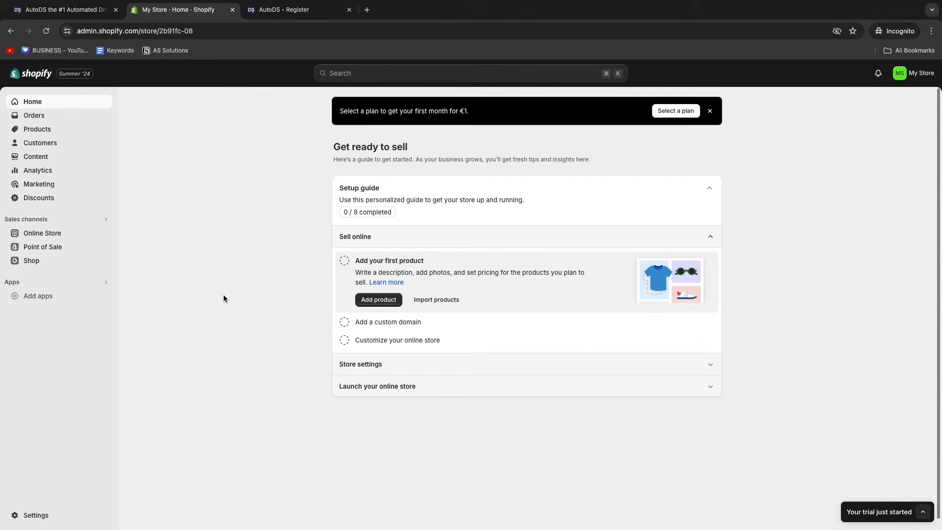
click(67, 10)
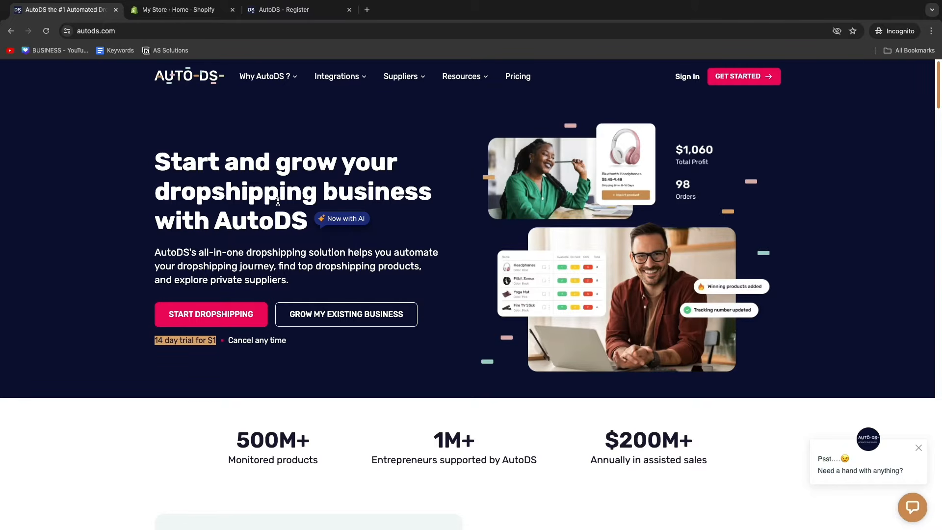
click(184, 10)
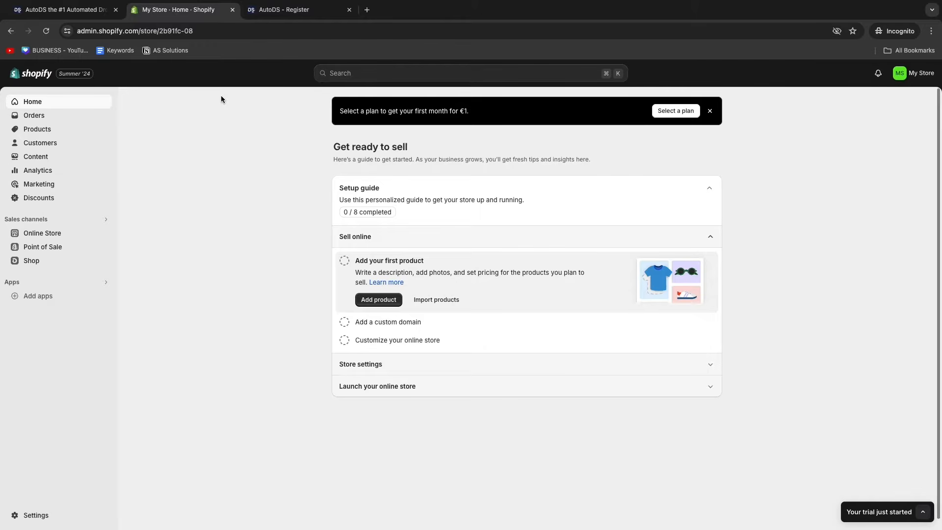
click(37, 11)
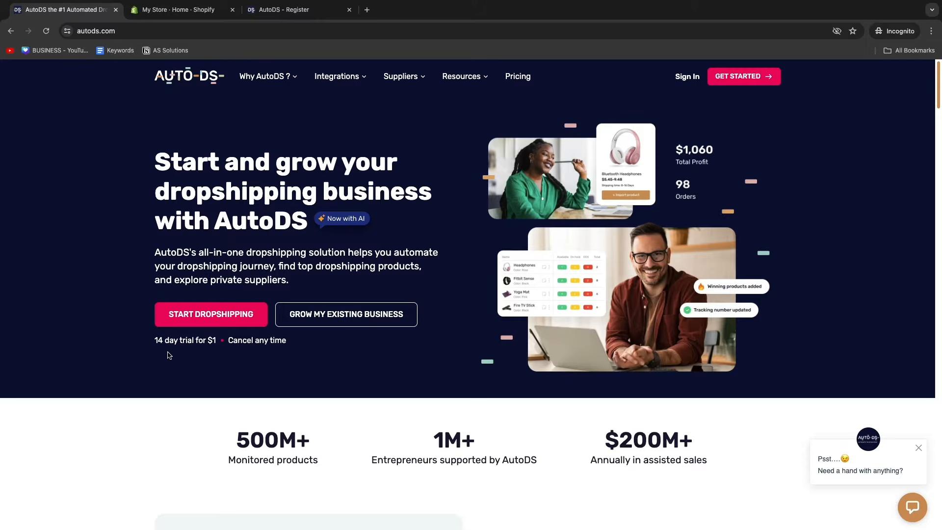
drag(155, 341, 220, 344)
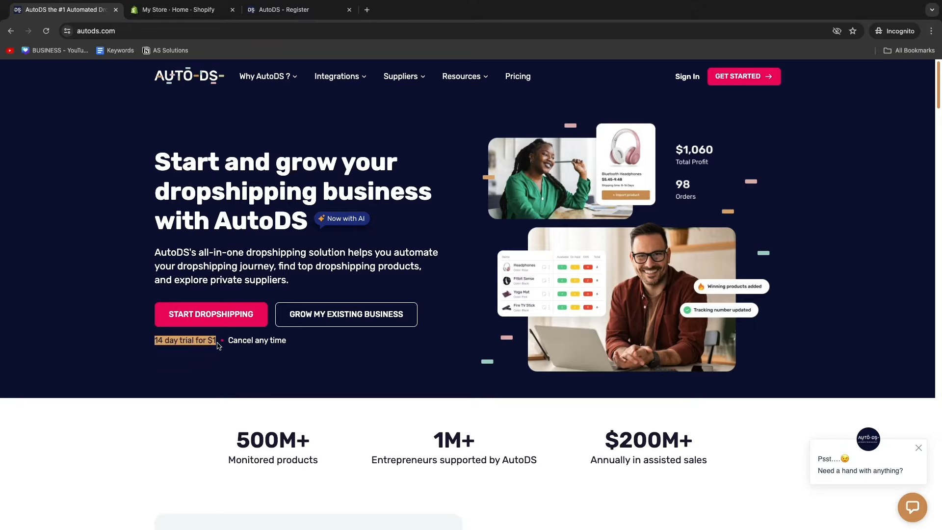
- Sign up for AutoDS with Google and choose Shopify as the platform to sell on
click(279, 11)
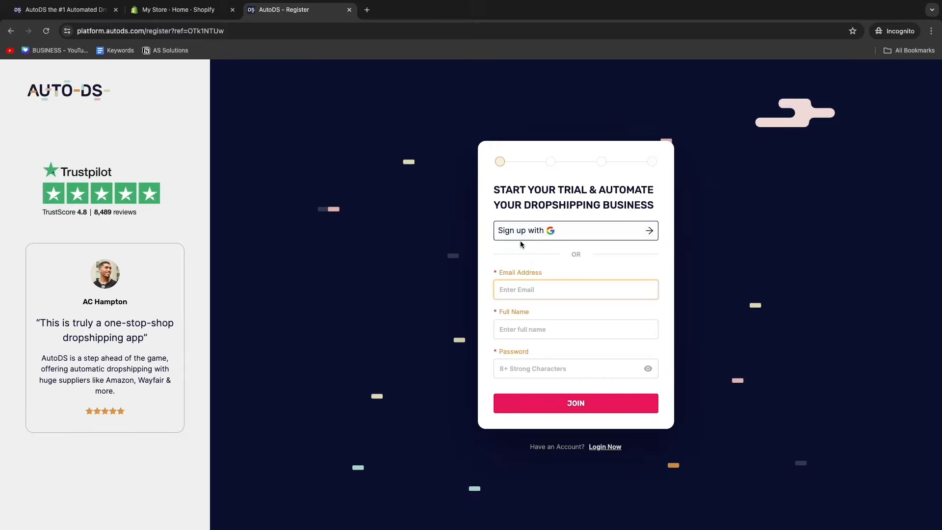
click(535, 230)
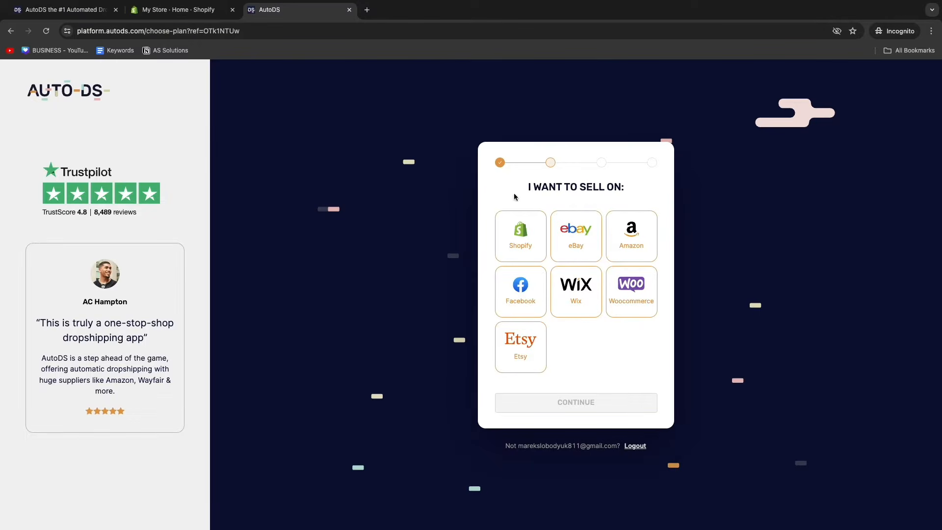
drag(534, 193, 623, 190)
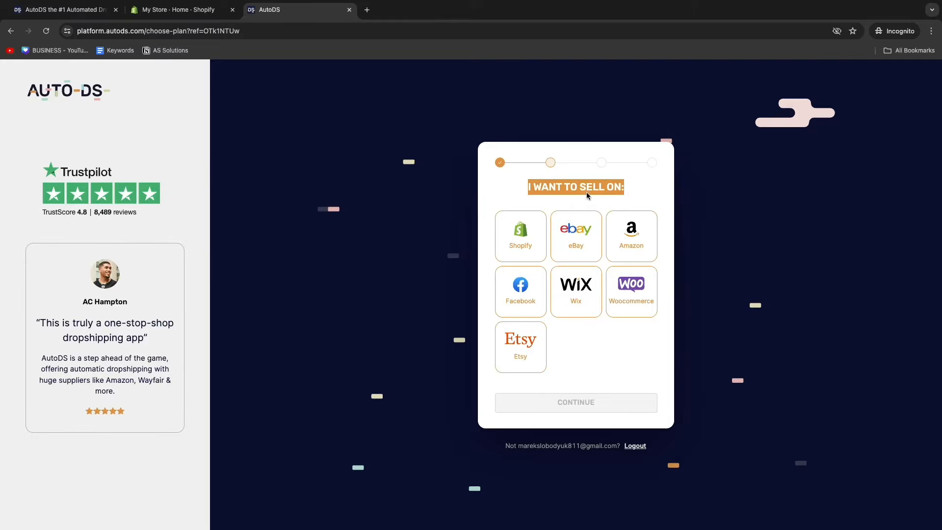
click(526, 240)
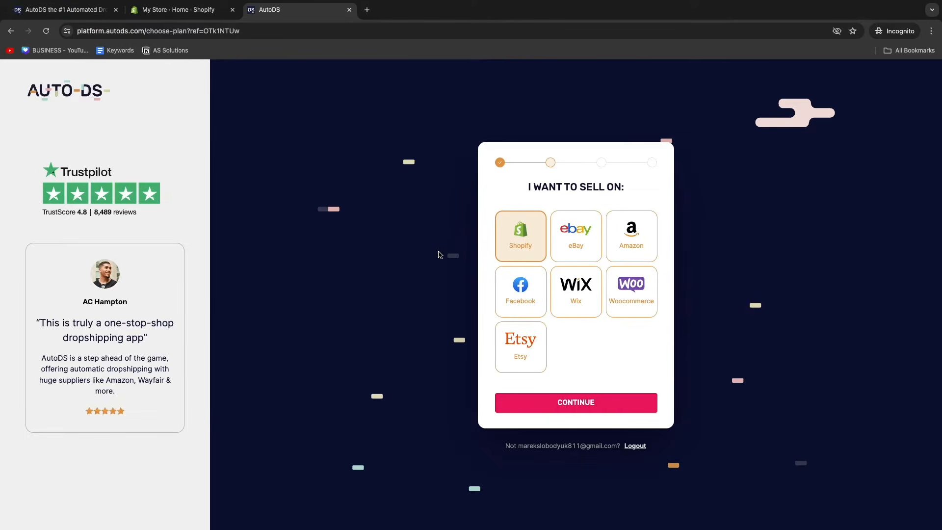
click(582, 401)
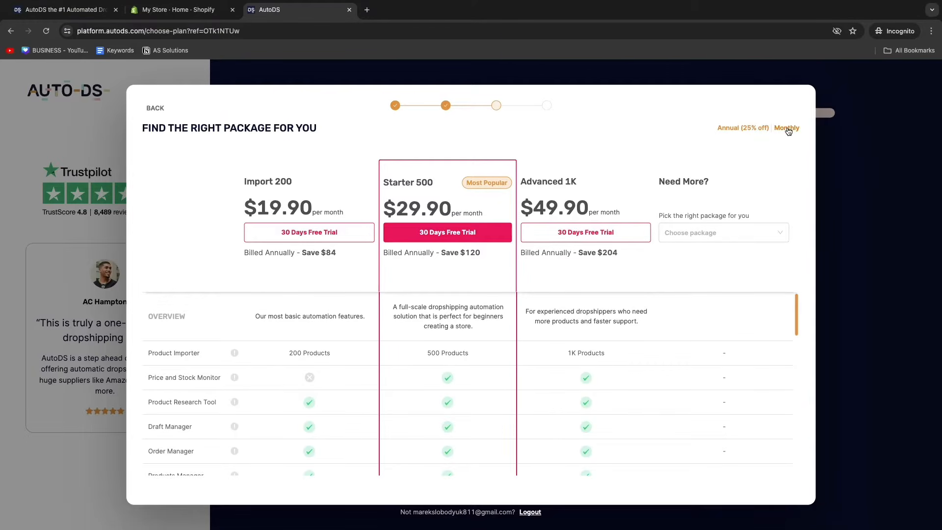
- Switch the package prices to monthly billing and compare the Import 200, Starter 500, Advanced 1K and larger packages
click(788, 129)
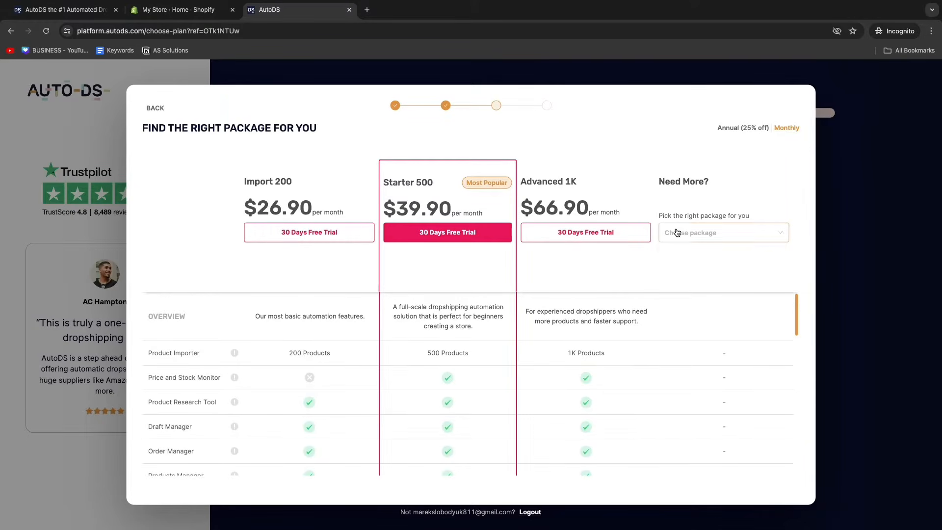
click(679, 235)
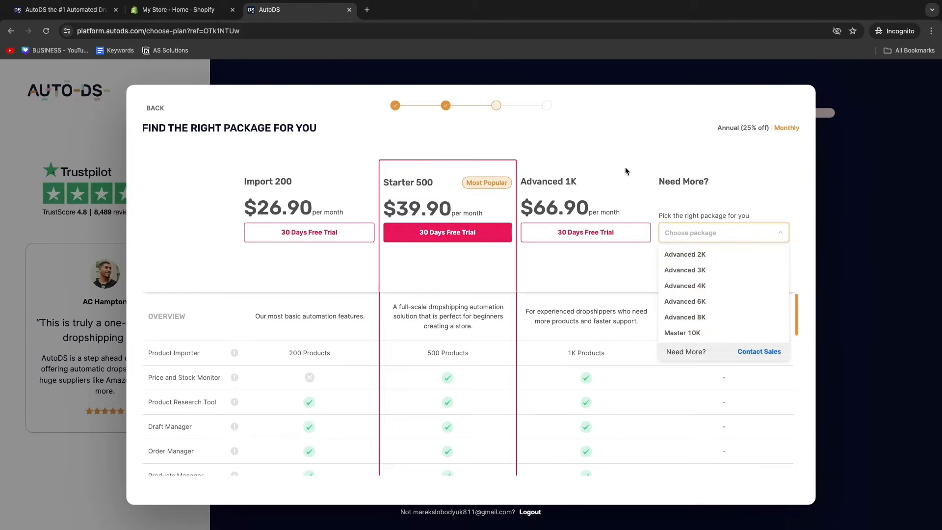
click(614, 158)
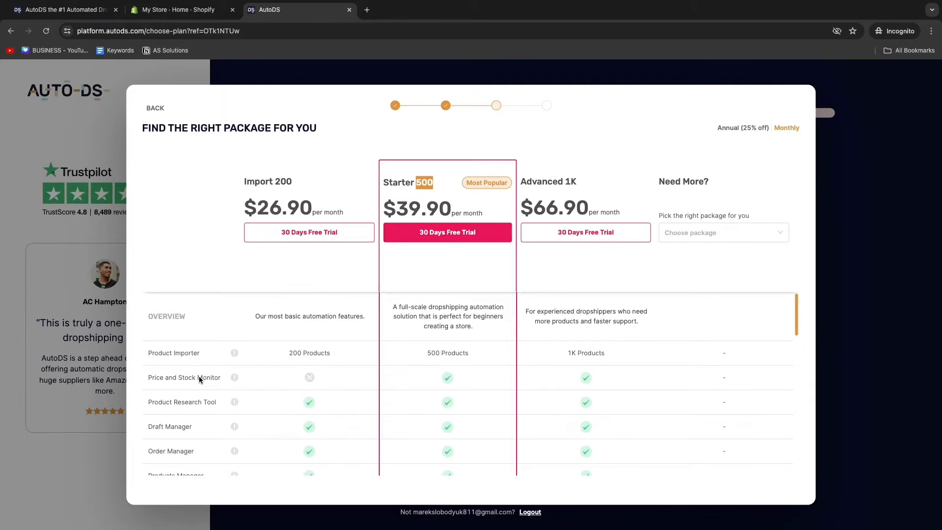
drag(384, 184, 435, 191)
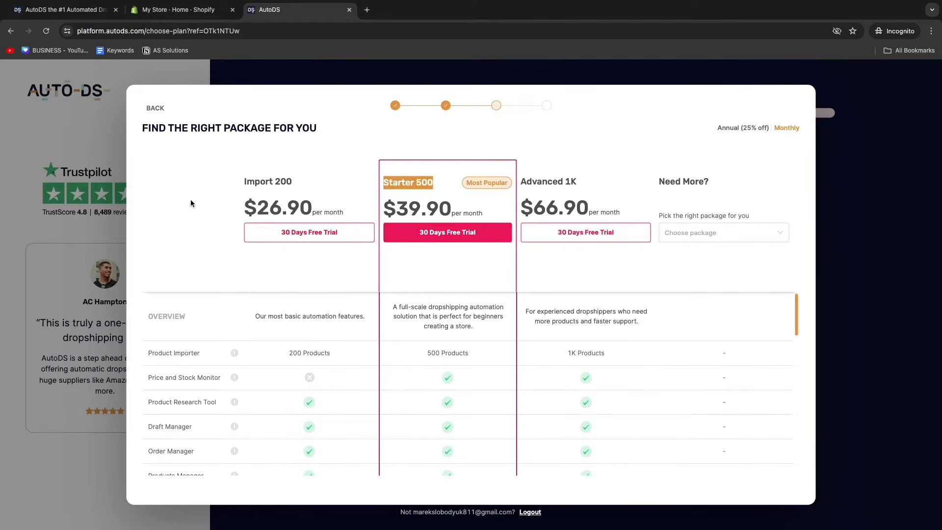
drag(251, 315, 178, 320)
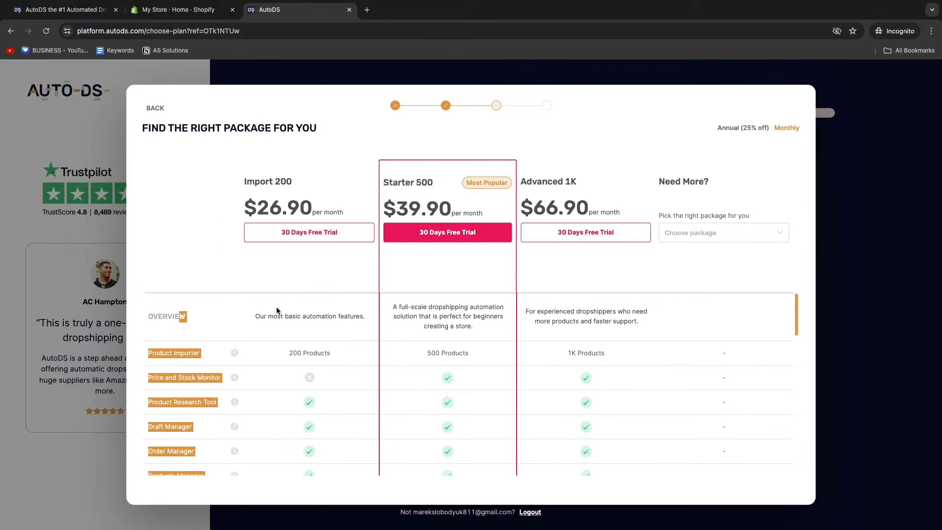
click(277, 309)
drag(256, 319, 473, 329)
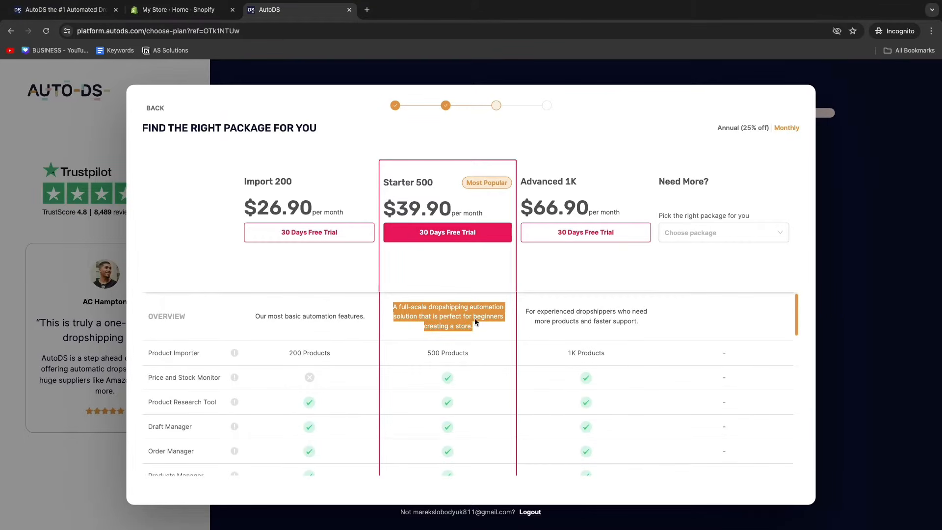
drag(527, 313, 664, 328)
click(659, 329)
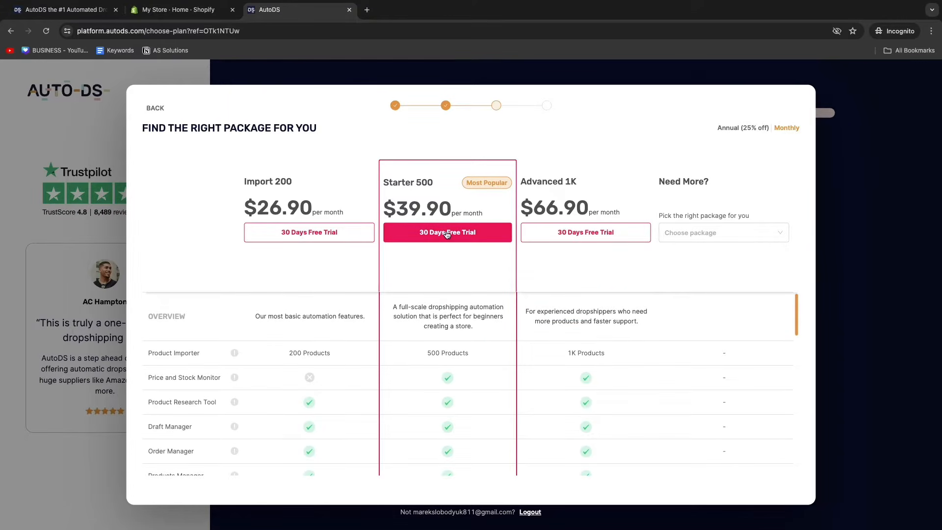
- Start the 30-day free trial of the Starter 500 package, proceed through the payment page and dismiss the referral survey
click(414, 240)
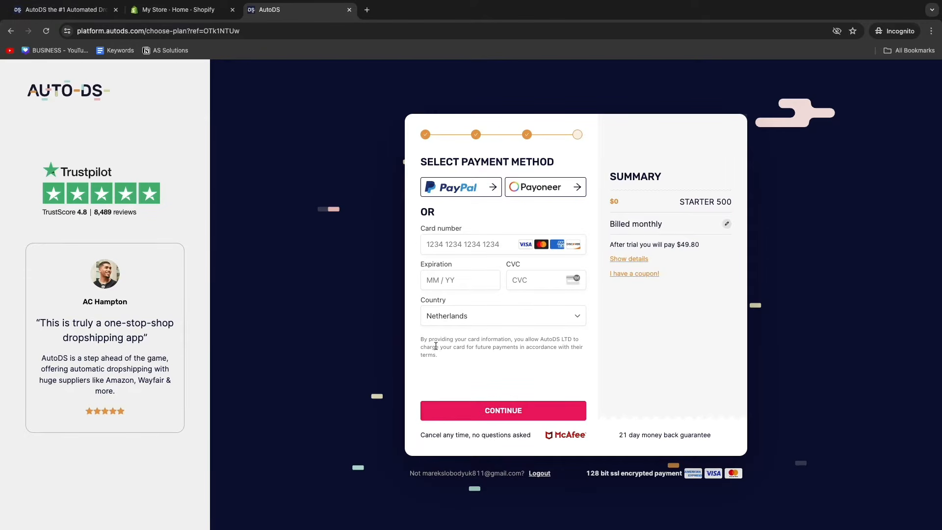
click(530, 416)
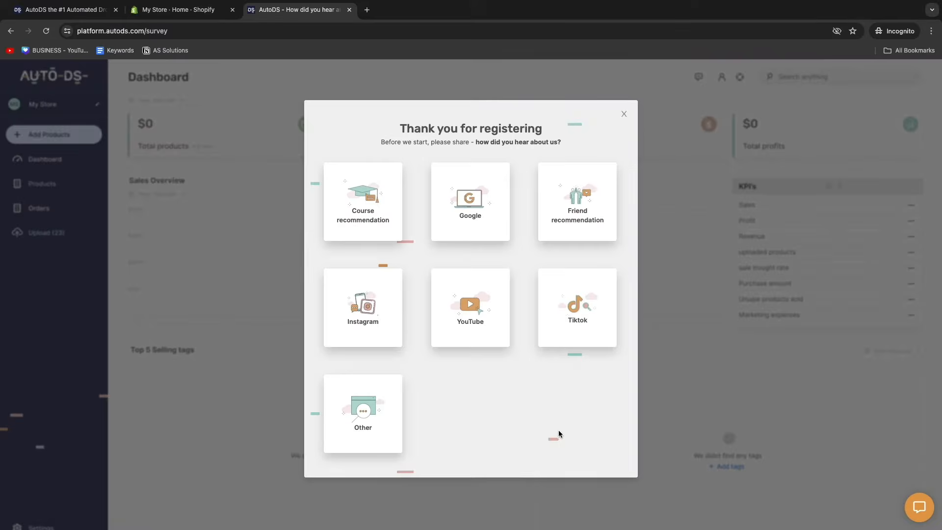
click(624, 115)
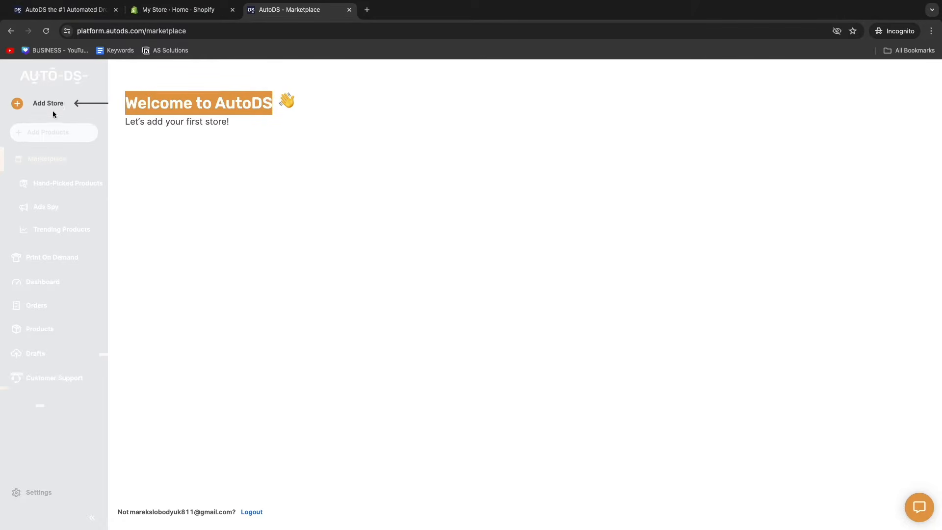
- Add a store in AutoDS, choosing to connect an existing Shopify store
click(154, 12)
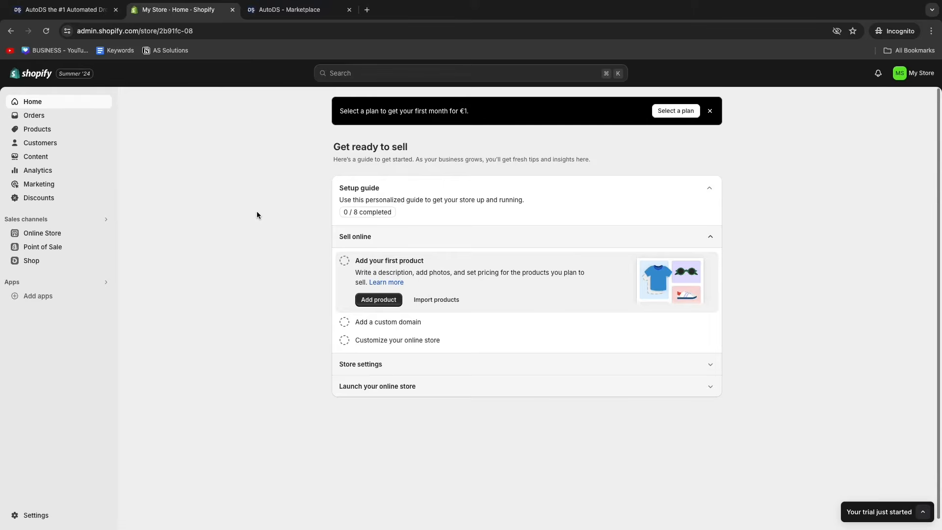
click(293, 11)
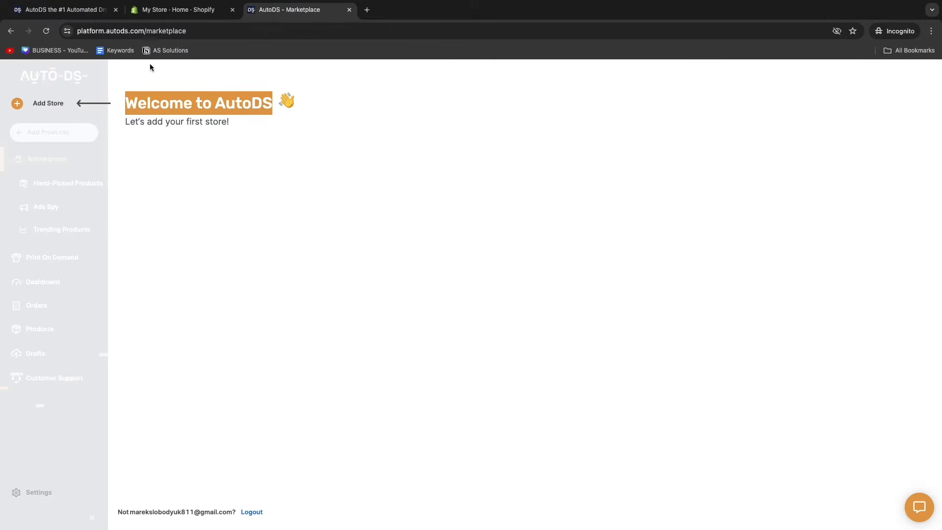
click(46, 104)
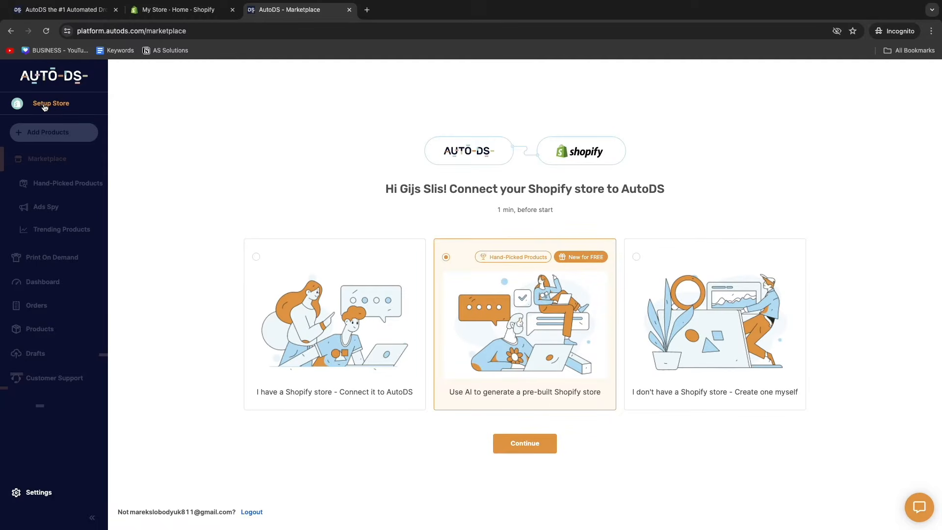
click(283, 379)
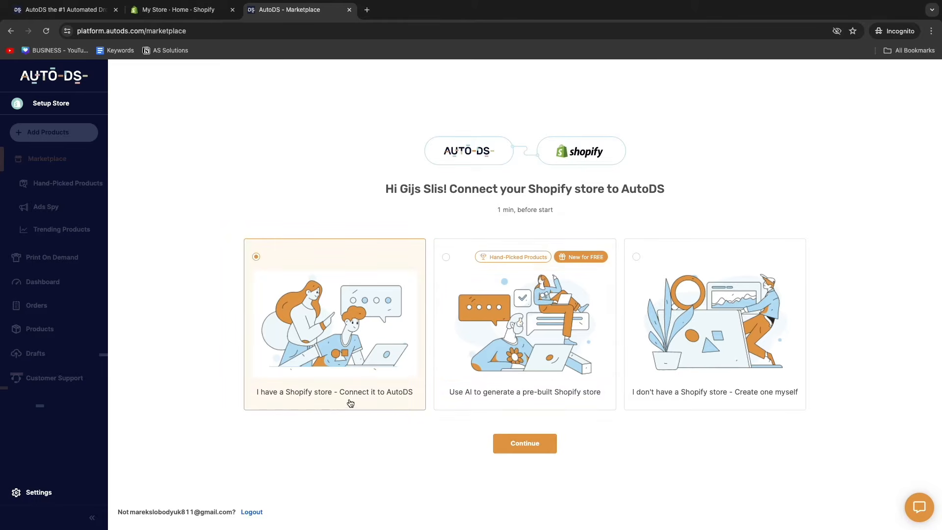
click(528, 450)
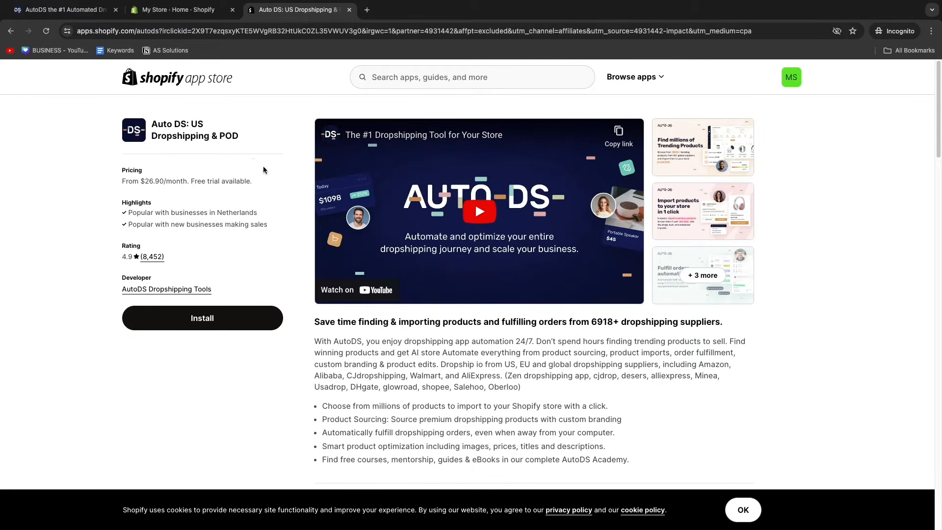
- Install the AutoDS app on the Shopify store and dismiss the helper extension and free course offers
click(191, 321)
click(193, 322)
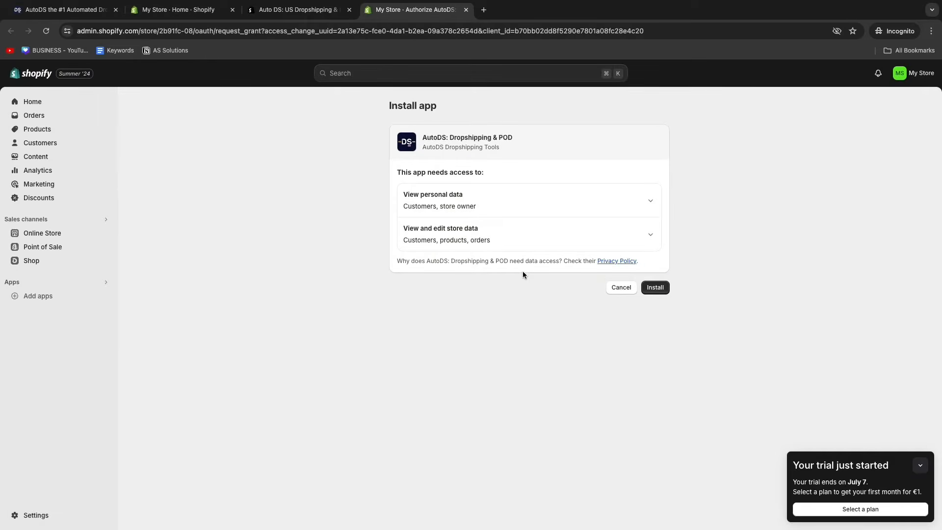
click(656, 290)
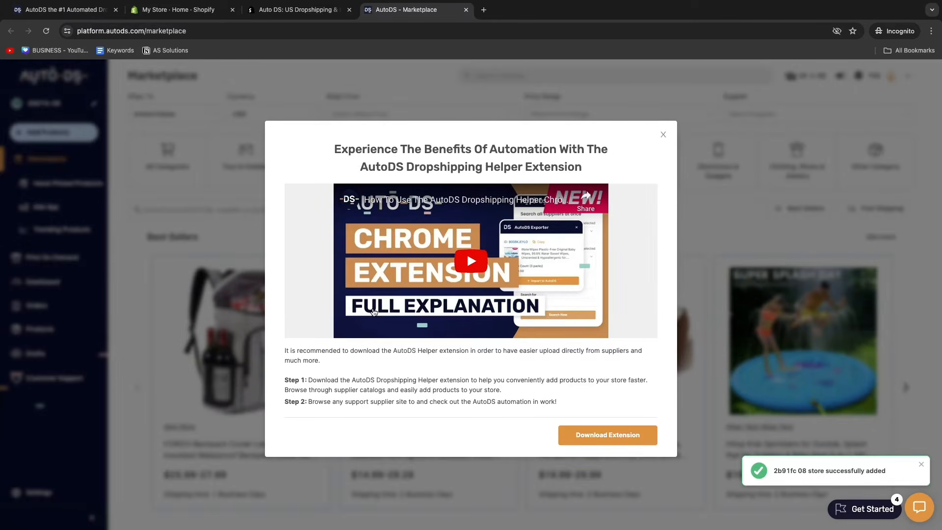
click(662, 135)
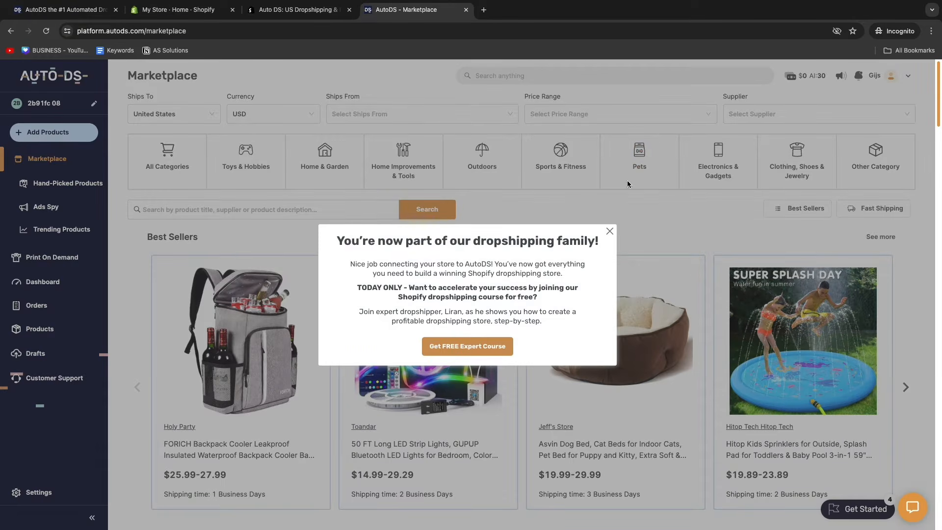
click(609, 231)
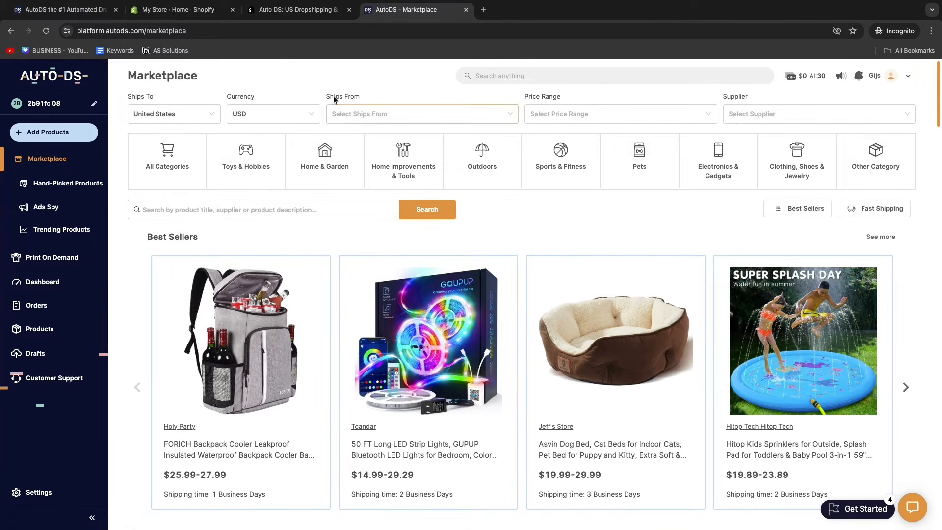
- Filter the marketplace to products that ship from the United States and browse the product list
click(358, 113)
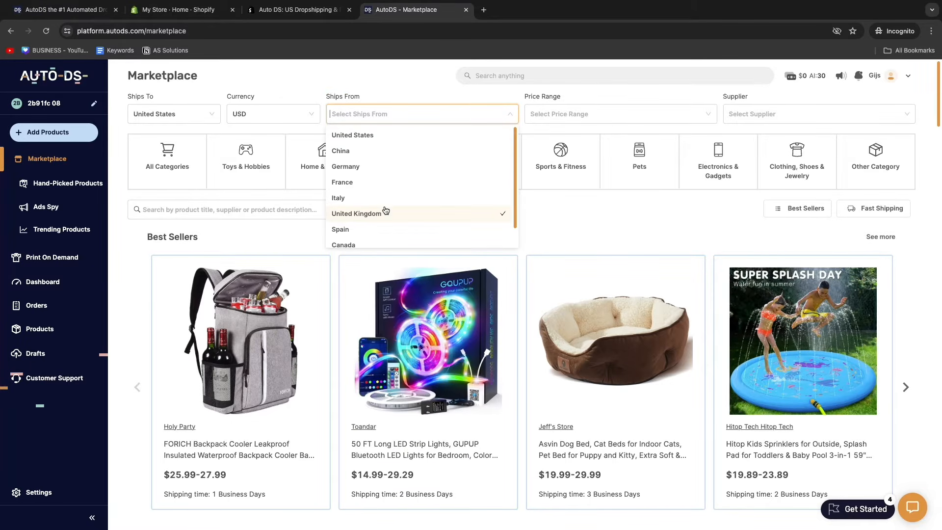
click(363, 142)
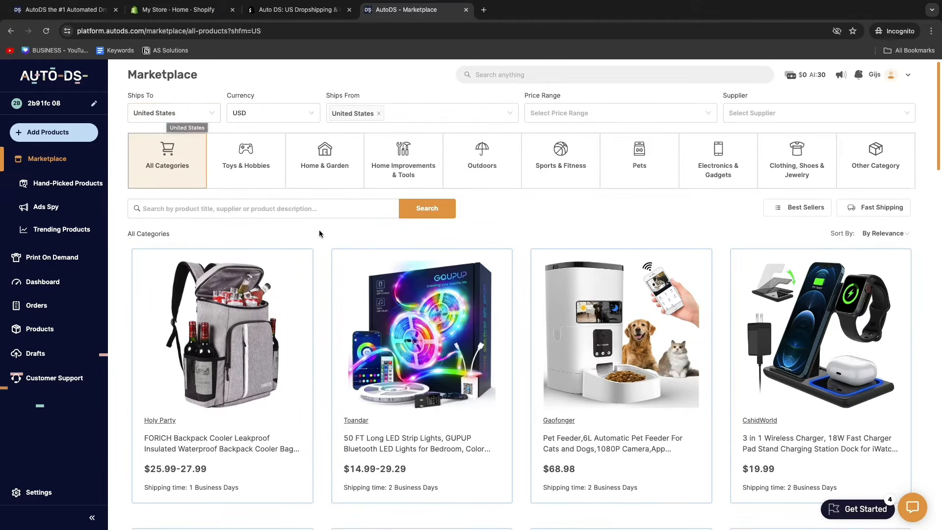
scroll(255, 343, down, 1)
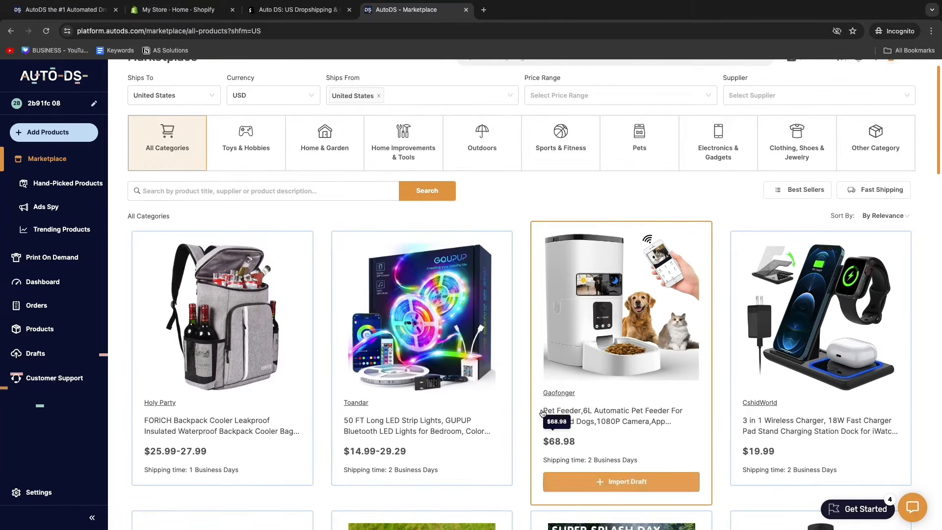
scroll(523, 398, down, 2)
scroll(523, 398, down, 4)
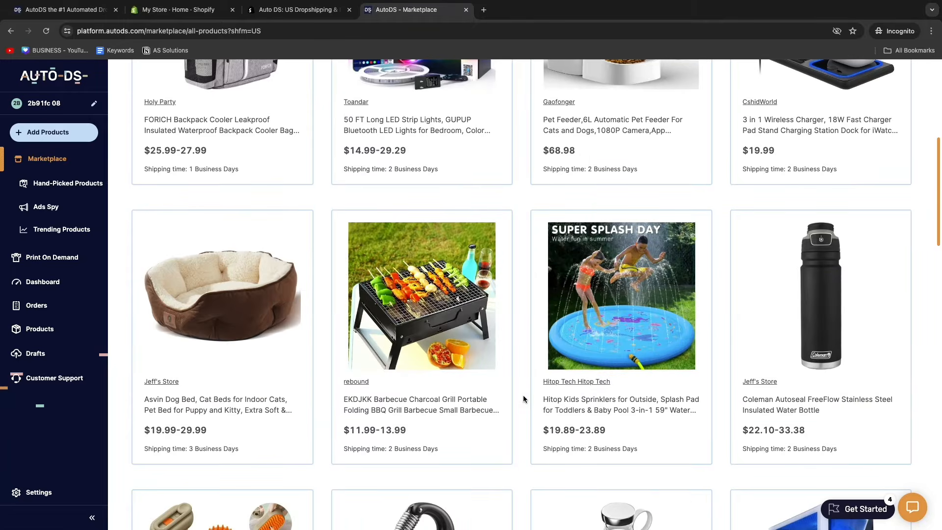
scroll(339, 242, up, 7)
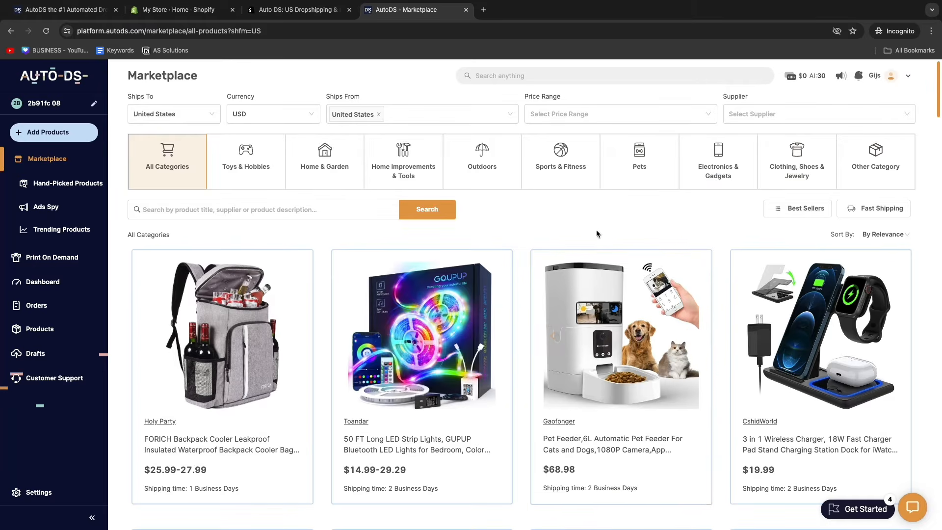
- Narrow the marketplace list to best sellers in the Pets category
click(641, 174)
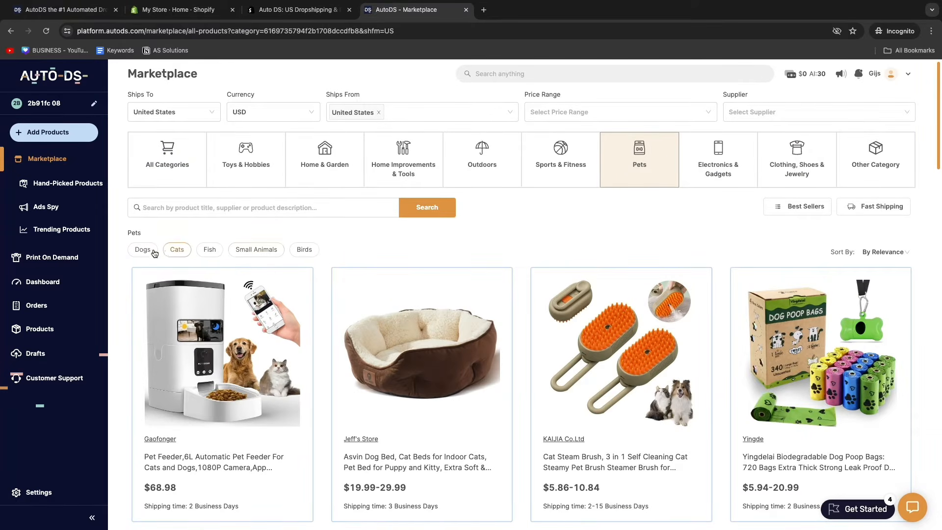
click(146, 251)
scroll(307, 240, down, 1)
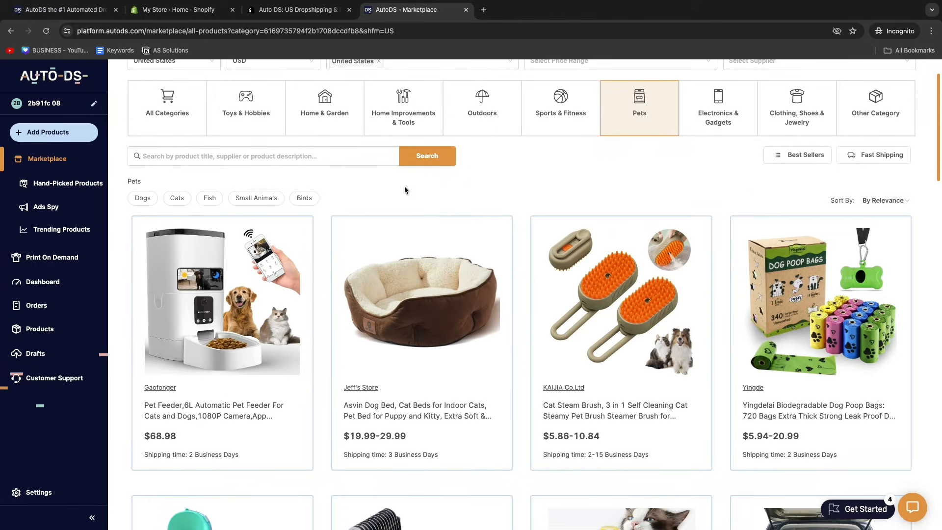
click(796, 156)
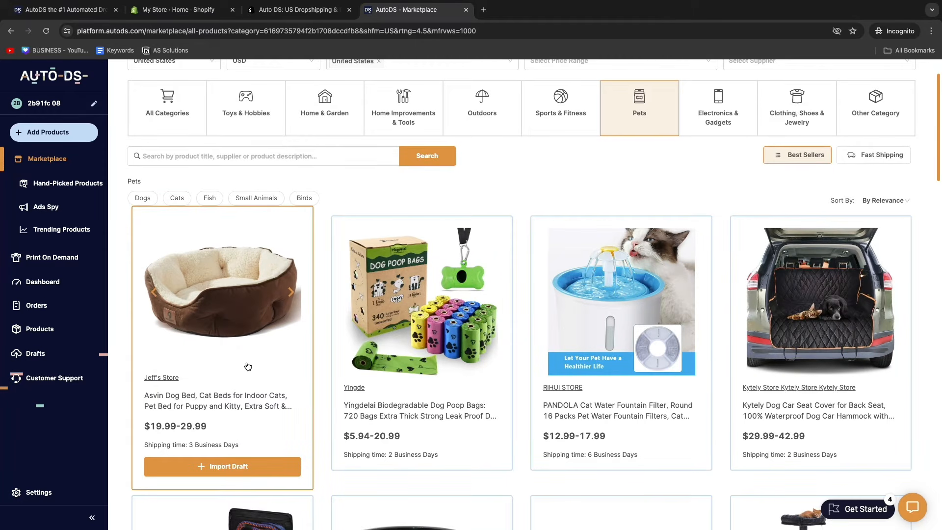
- Open the Asvin dog bed listing and examine its color options, product images, shipping cost, processing time and reviews
click(220, 297)
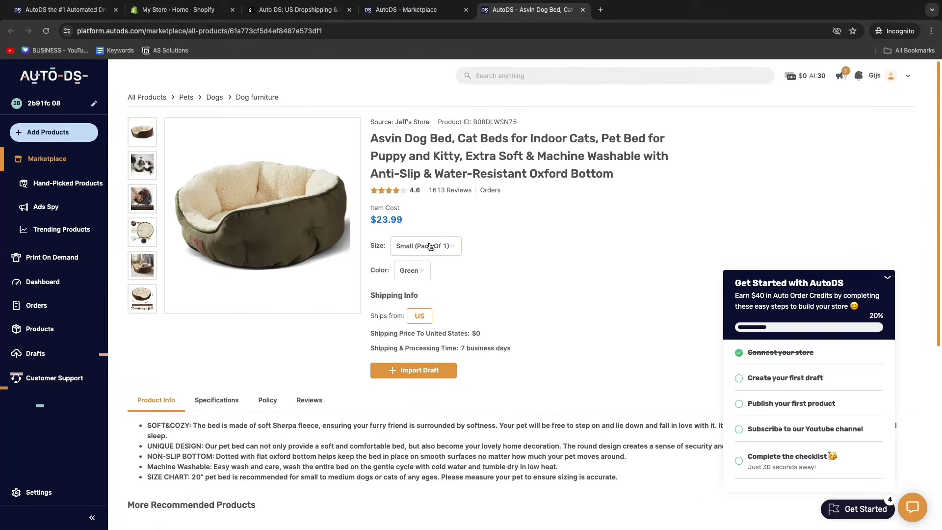
click(412, 271)
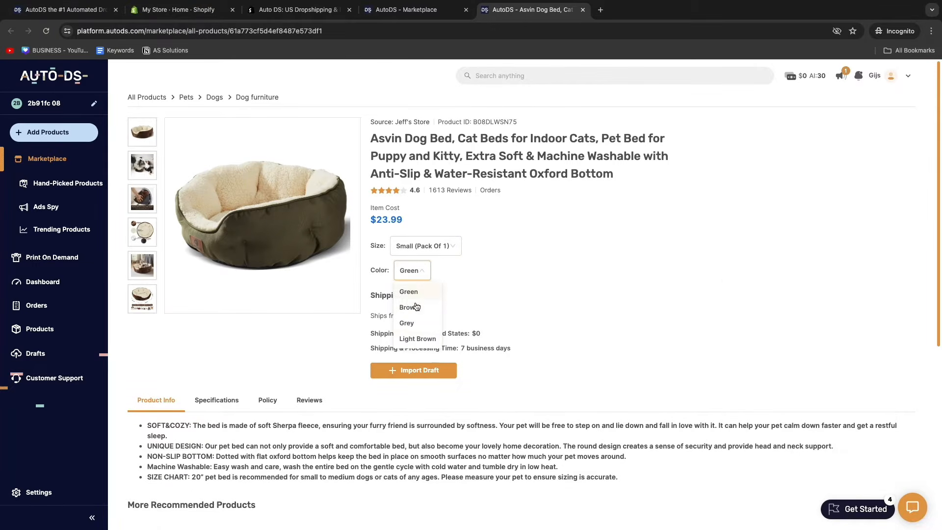
click(149, 170)
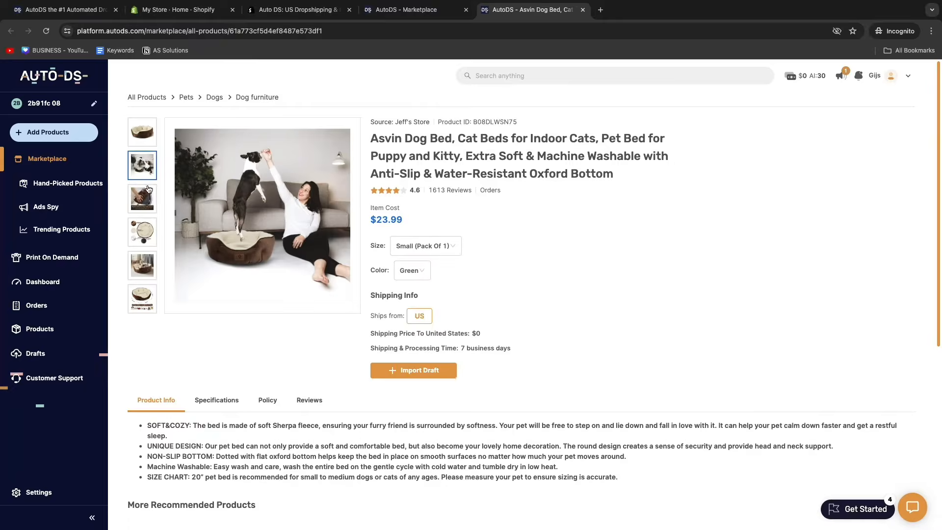
click(143, 208)
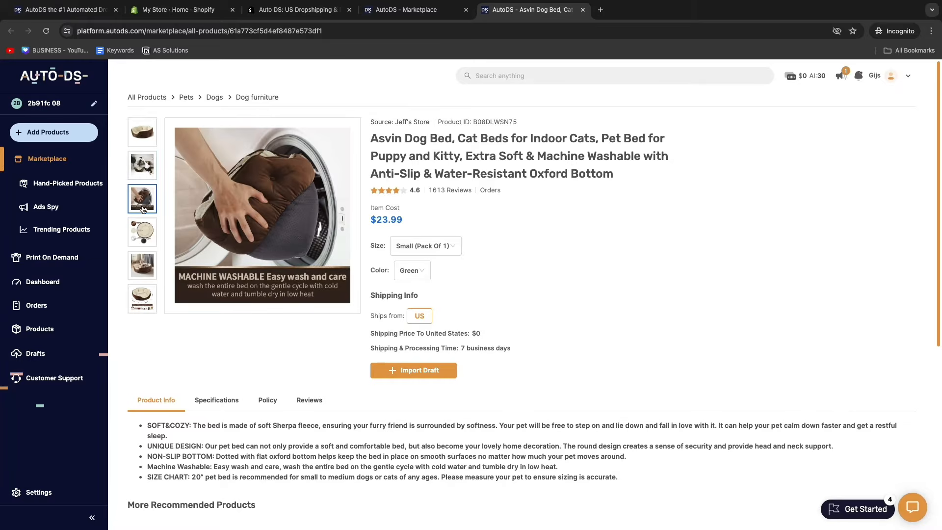
click(142, 231)
click(143, 293)
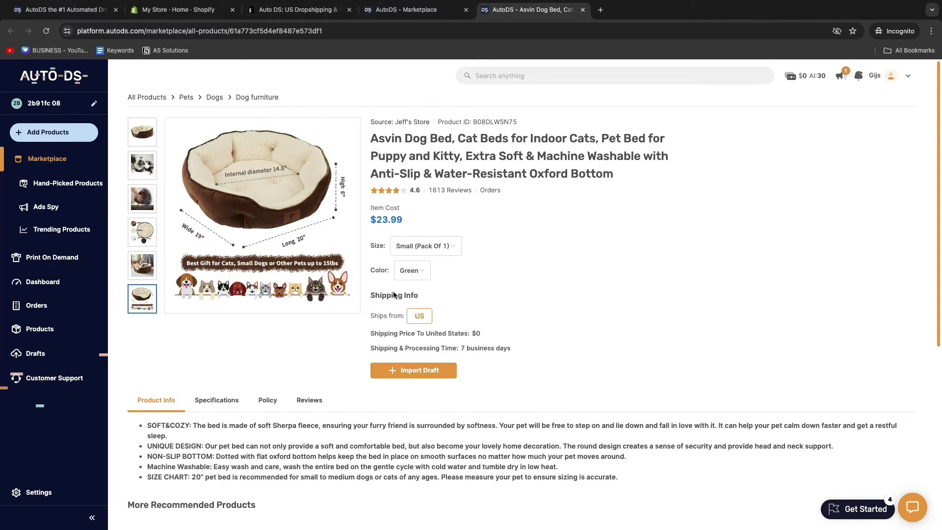
drag(368, 334, 504, 339)
click(472, 333)
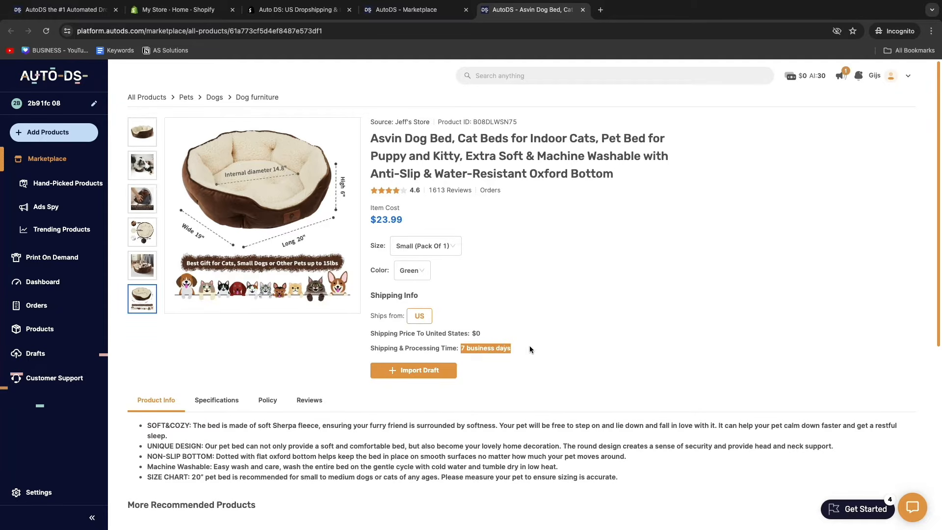
click(433, 194)
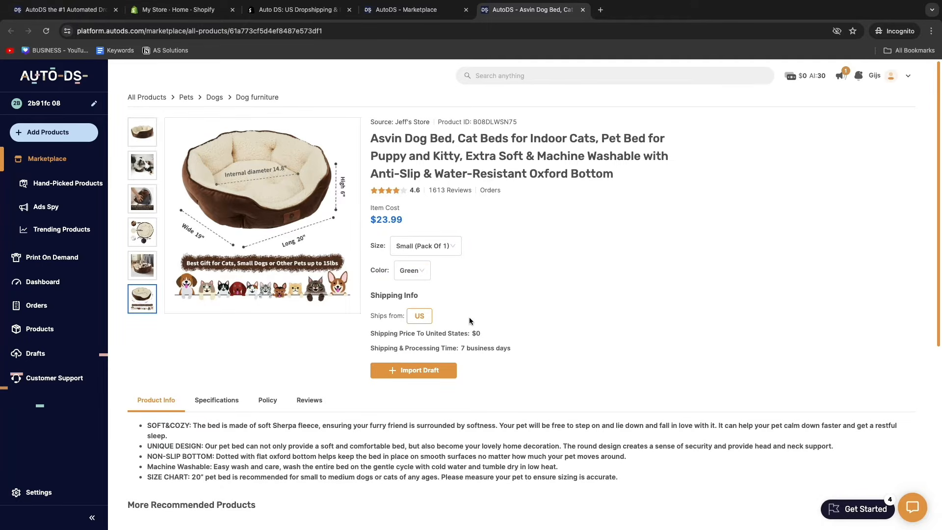
- Import the Asvin dog bed as a draft and expand its entry in the drafts list
click(436, 369)
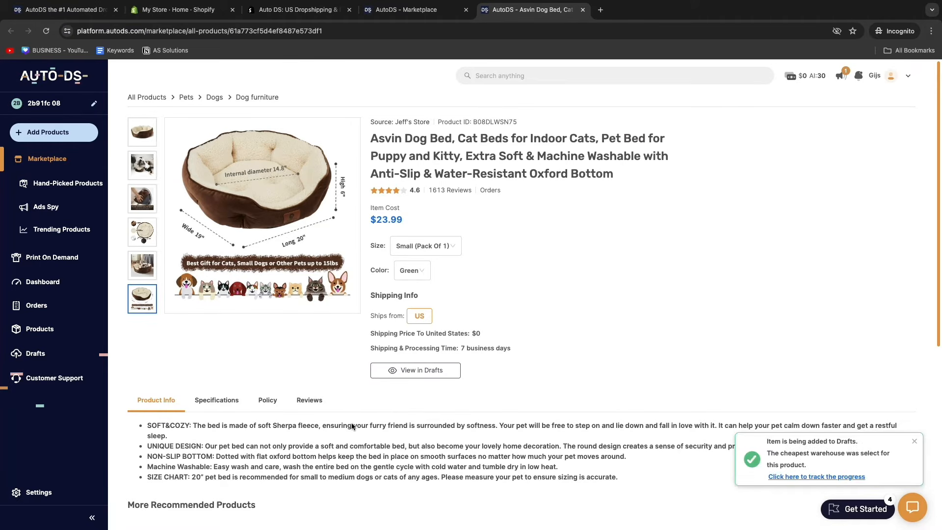
click(41, 357)
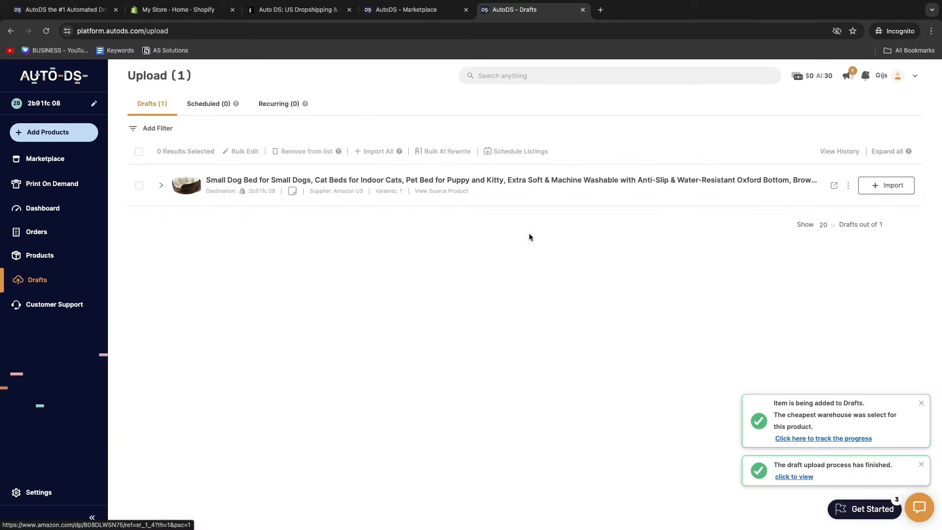
click(160, 186)
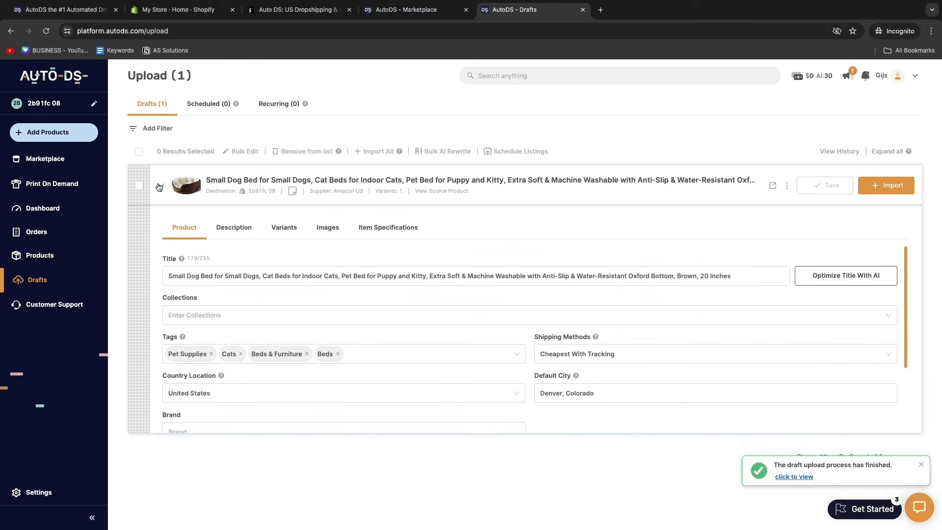
- Generate an AI title and description for the dog bed draft, using Make It Sound More Sellable for both tones and Balanced temperature
click(837, 281)
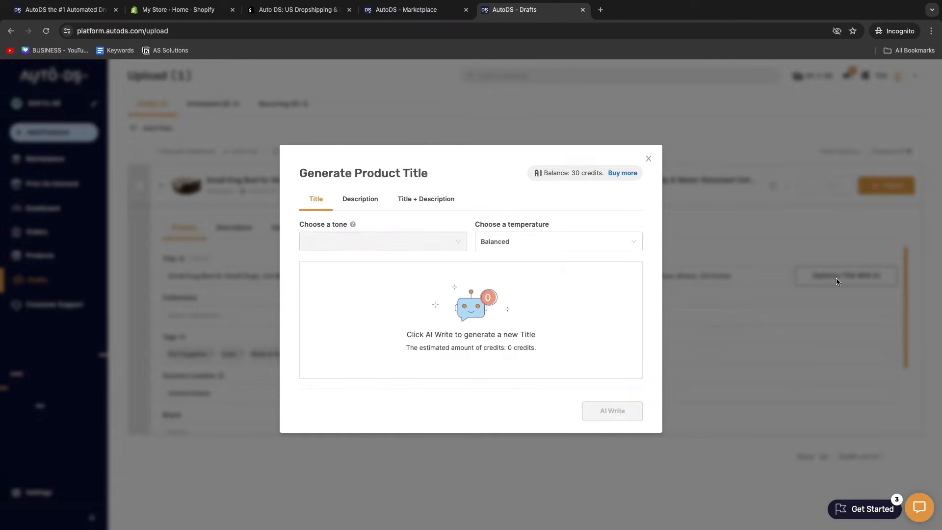
click(415, 200)
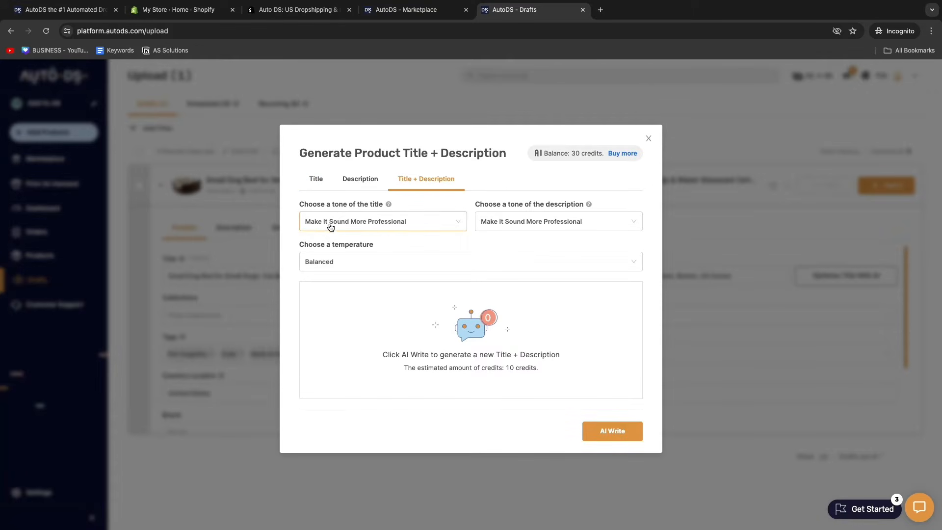
click(321, 226)
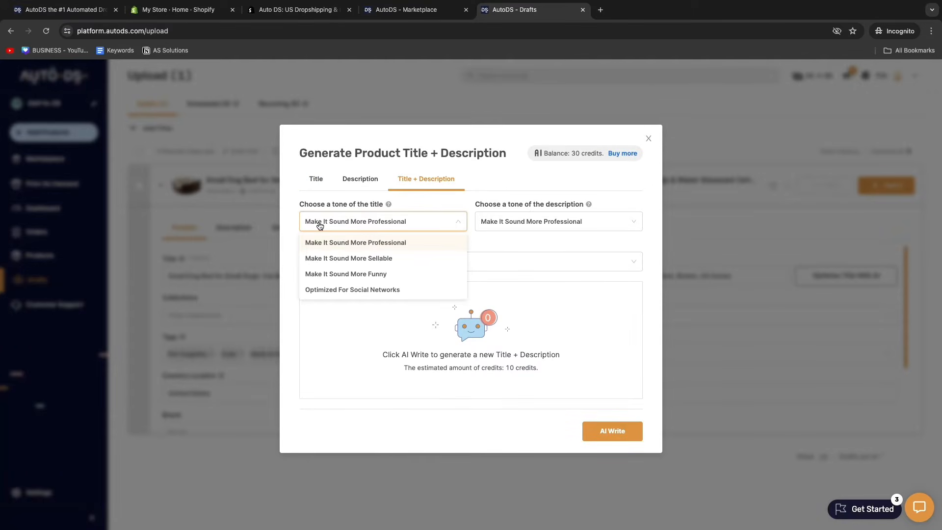
click(418, 229)
click(387, 229)
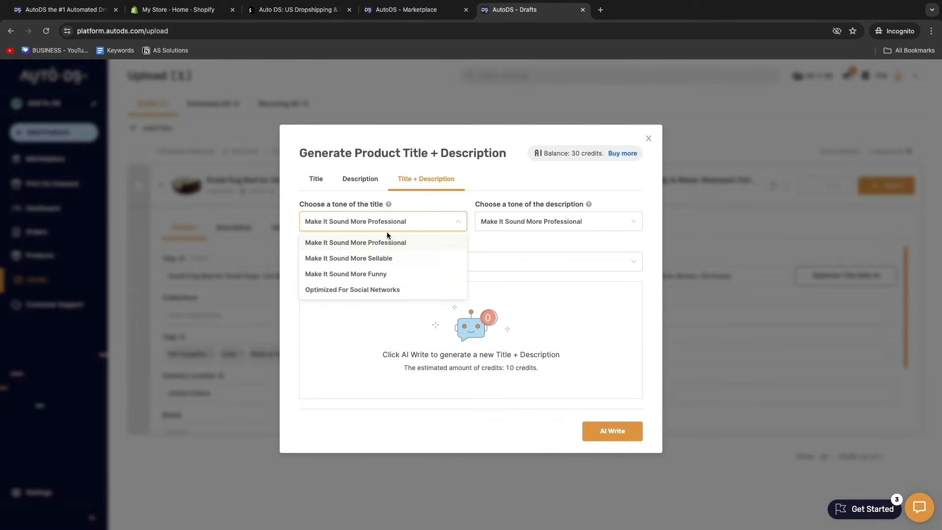
click(382, 258)
click(542, 221)
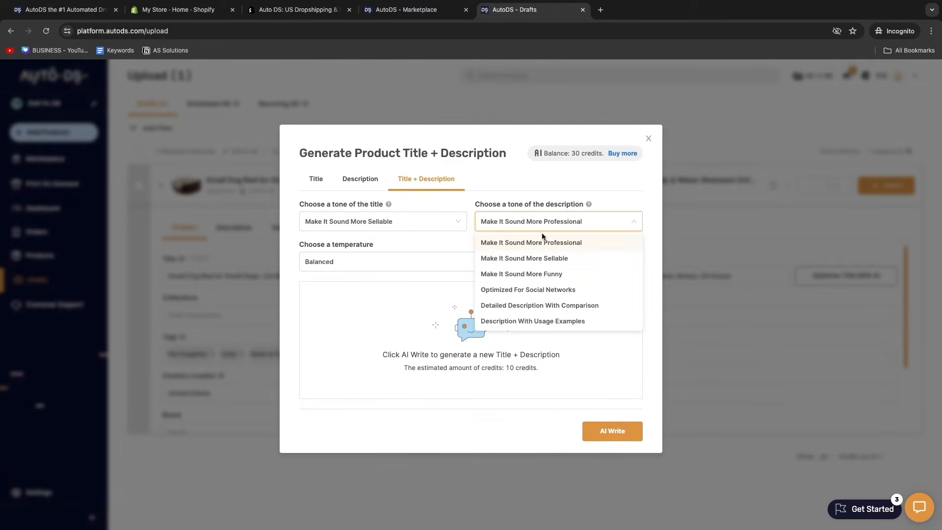
click(544, 258)
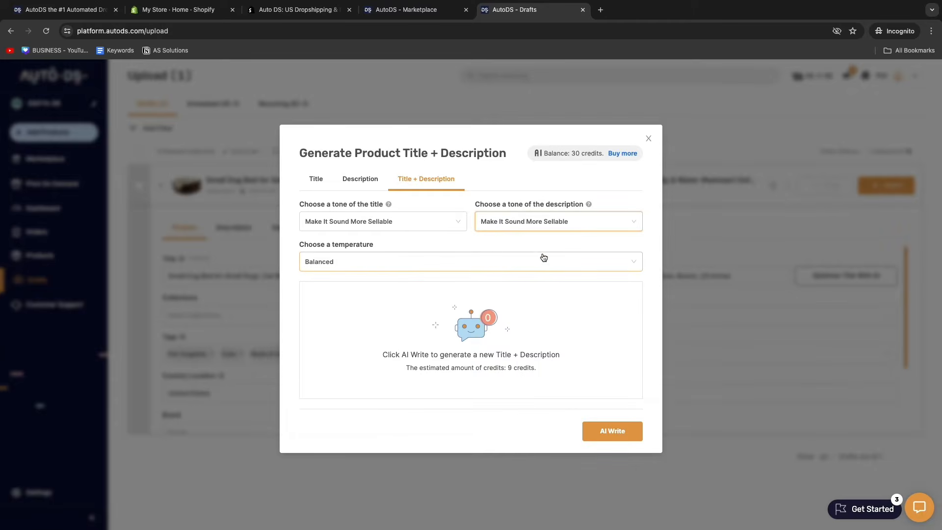
click(331, 262)
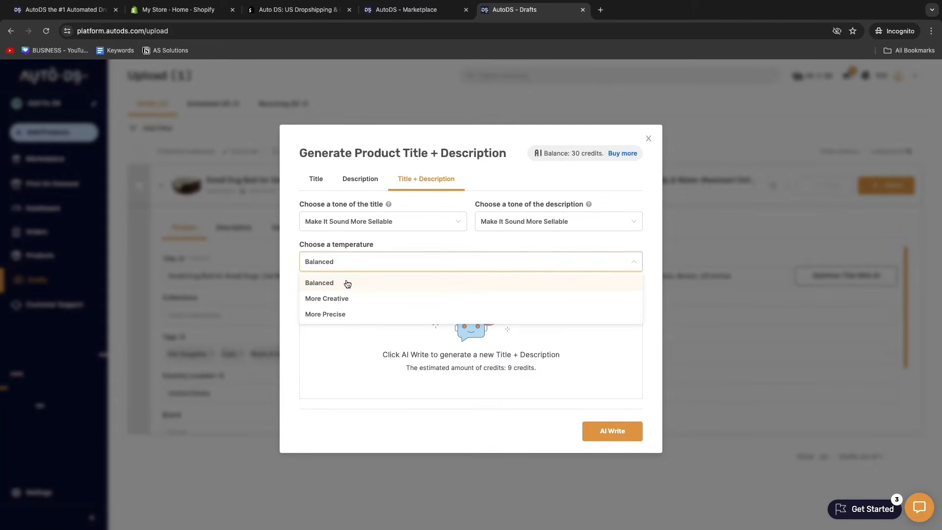
click(425, 383)
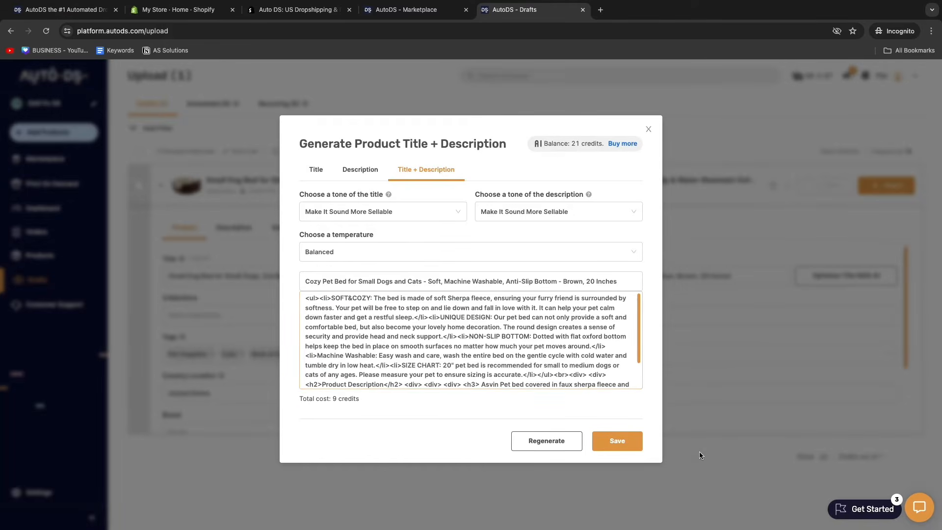
- Save the AI-generated title and description to the draft and import the dog bed into the store
right_click(483, 365)
key(Escape)
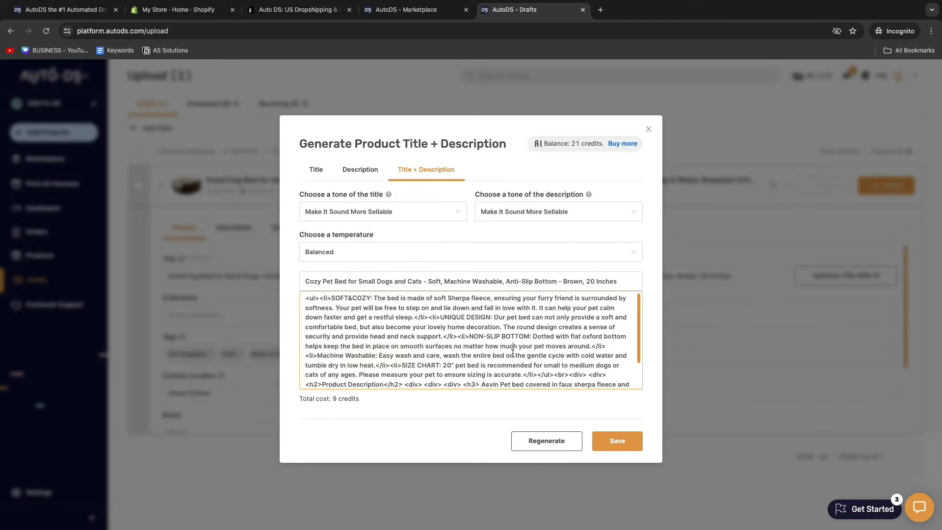
click(620, 440)
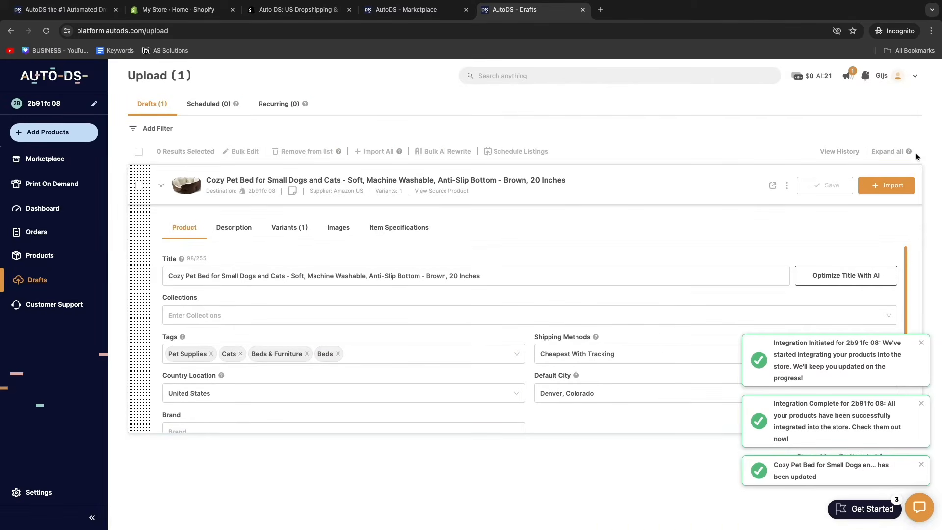
click(886, 185)
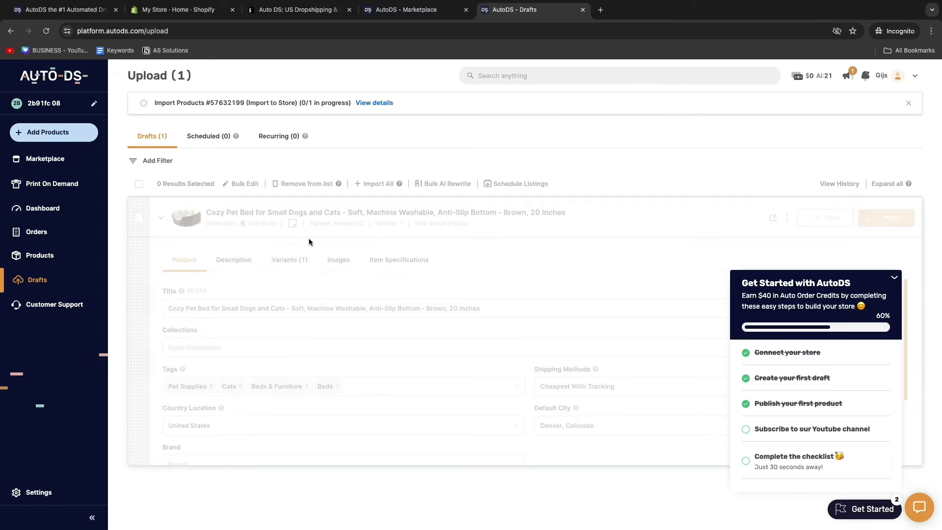
- Start adding a single product by supplier URL and look through the available supplier sources
click(47, 133)
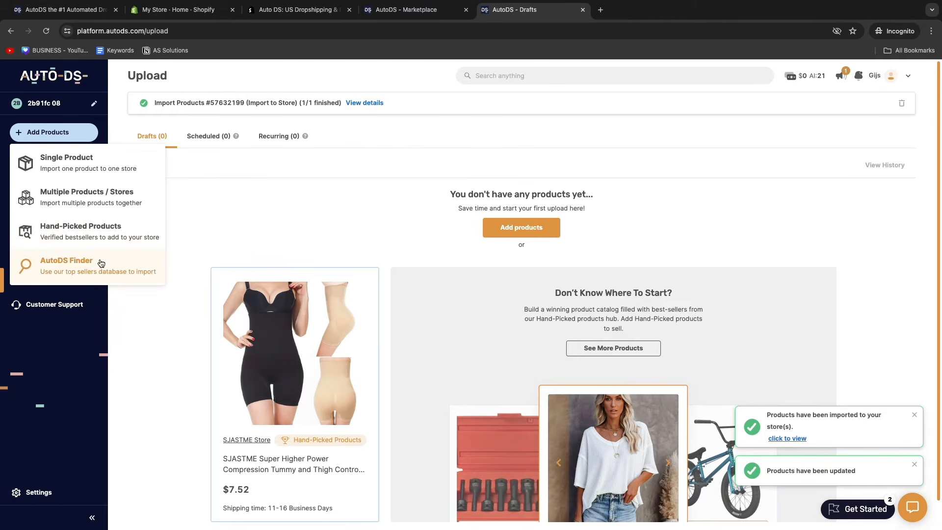
click(77, 169)
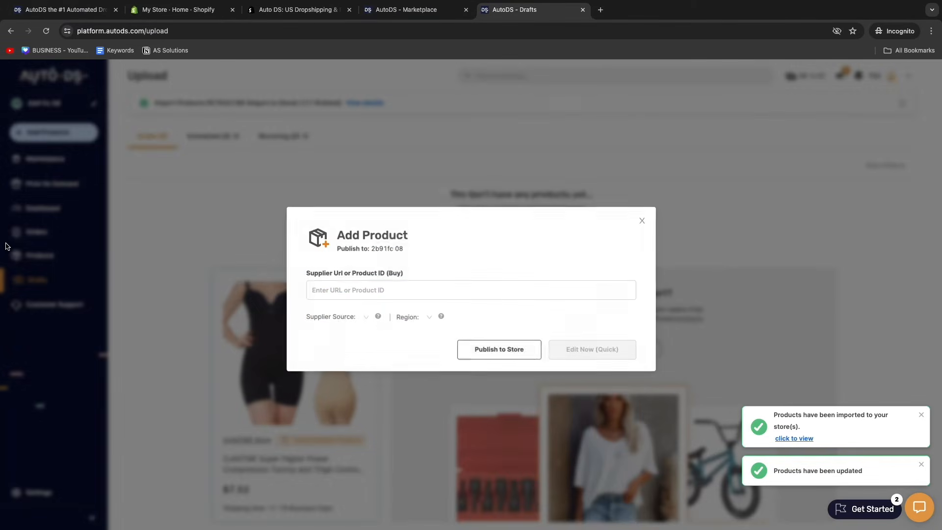
click(364, 318)
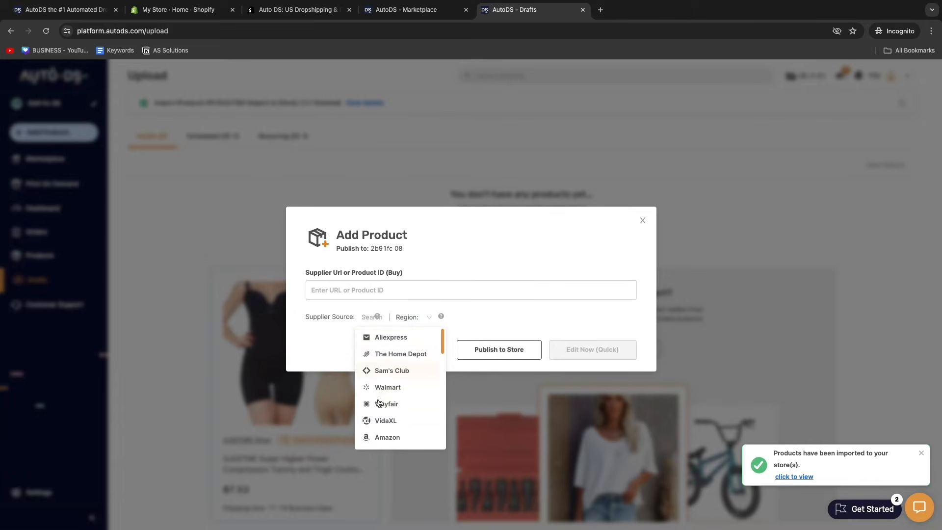
scroll(385, 370, down, 5)
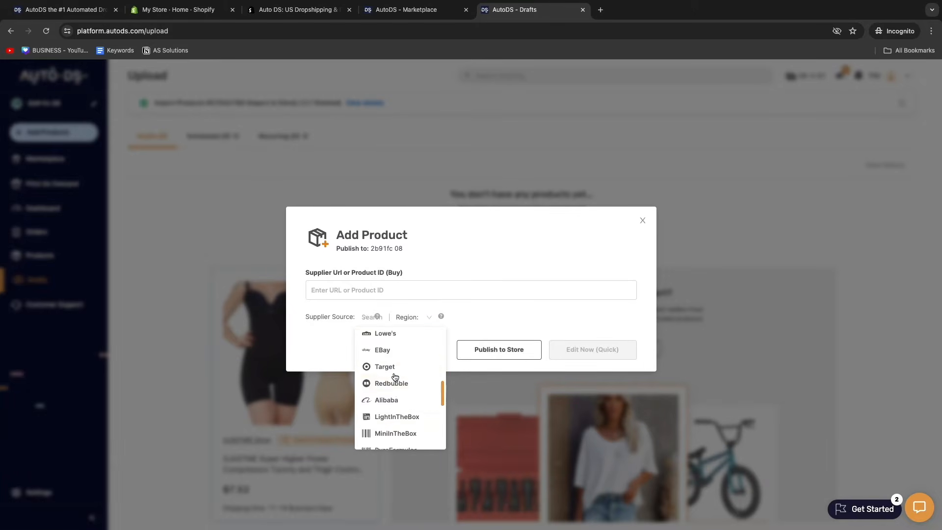
scroll(395, 376, down, 3)
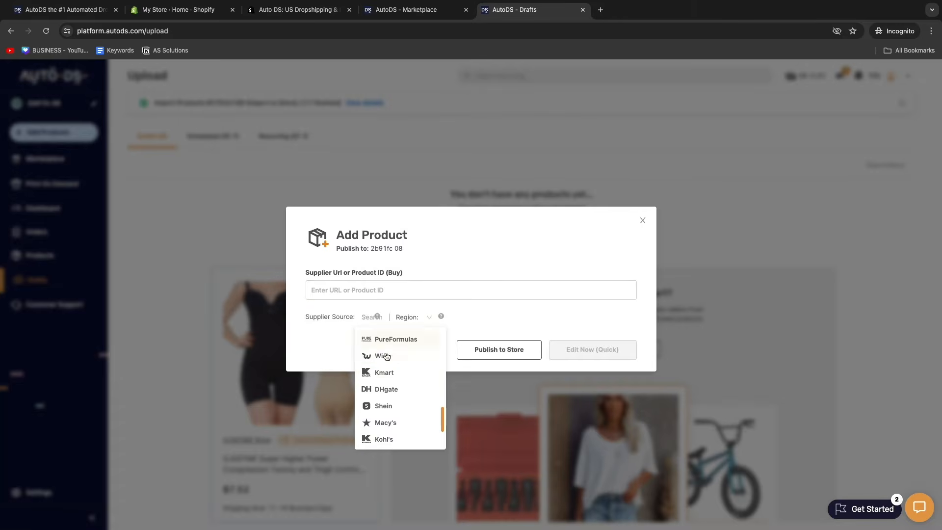
scroll(387, 357, down, 2)
click(329, 349)
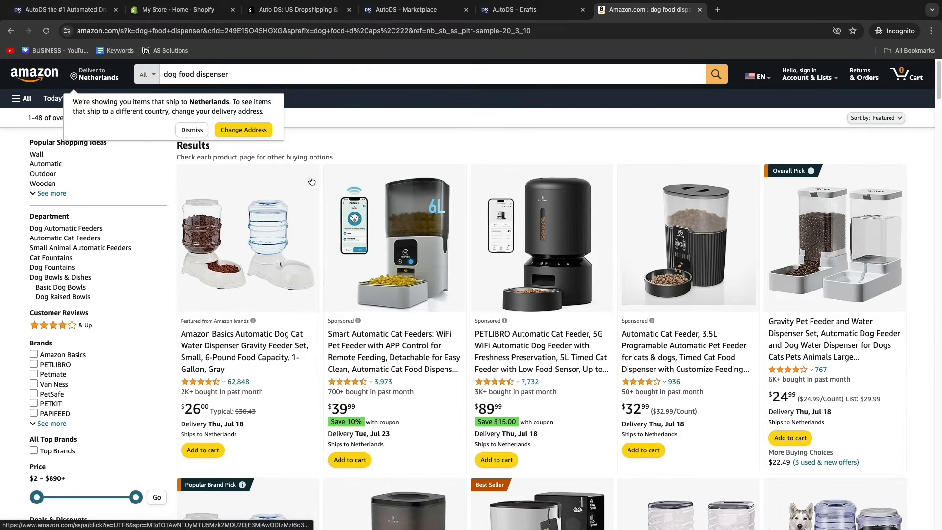
- Open the Automatic Cat Feeder with Camera from the Amazon dog food dispenser results and copy its product page URL
scroll(368, 180, down, 4)
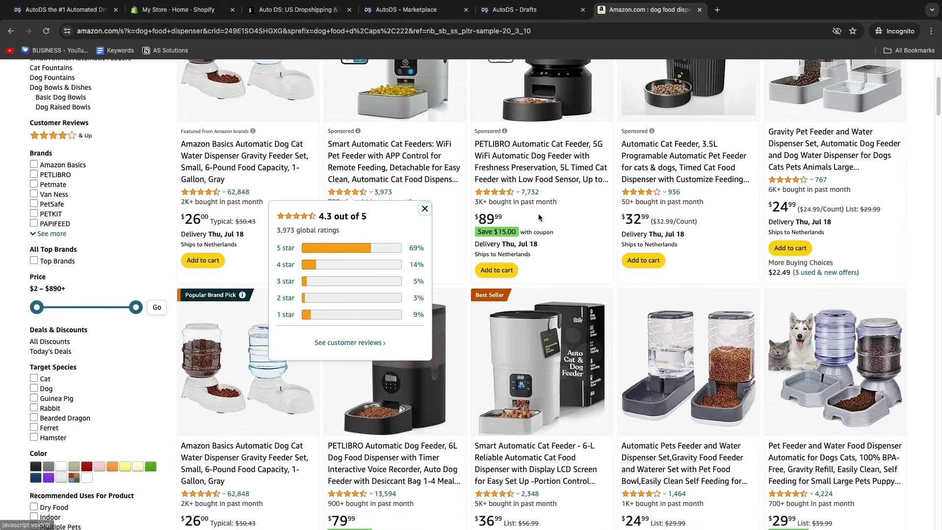
scroll(614, 335, down, 2)
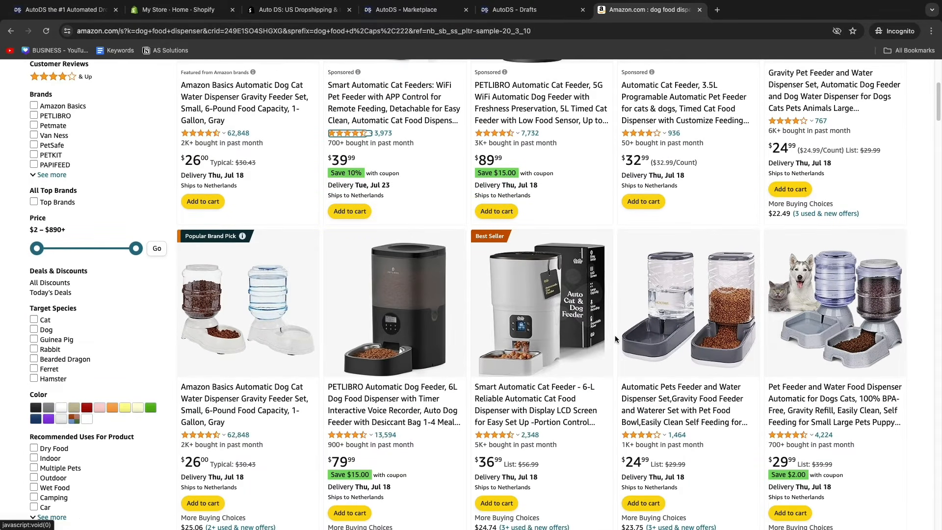
scroll(658, 345, down, 7)
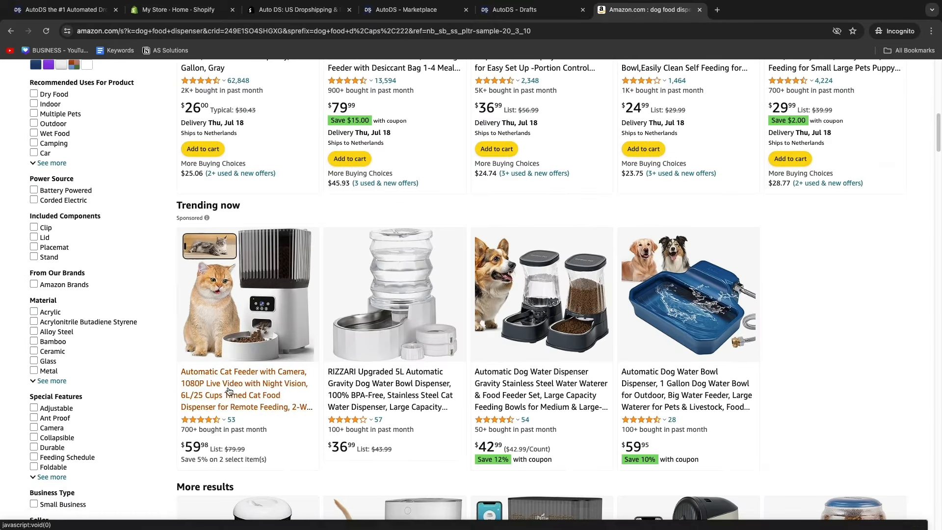
click(211, 393)
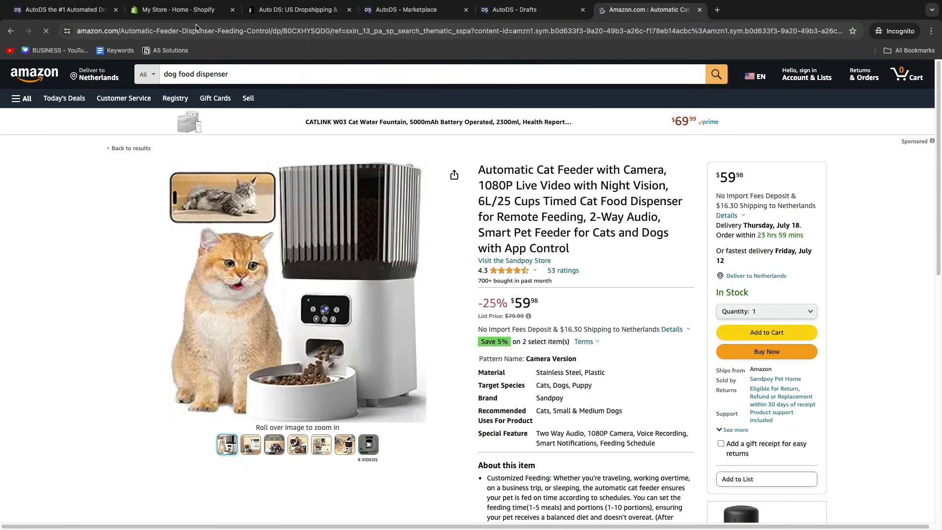
click(197, 30)
right_click(197, 31)
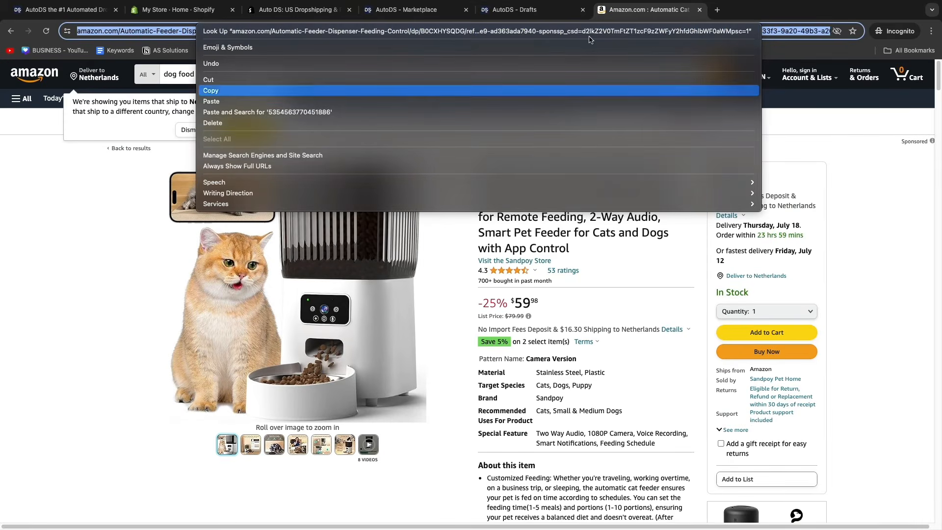
key(Return)
- Switch to AutoDS, enter the copied Amazon link as the supplier URL, and open the product for quick editing
click(515, 10)
click(408, 293)
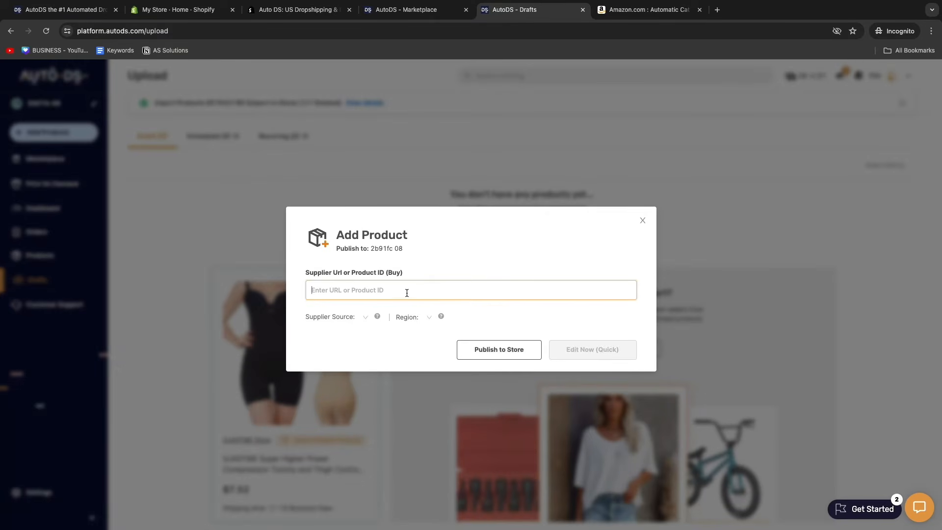
key(ctrl+v)
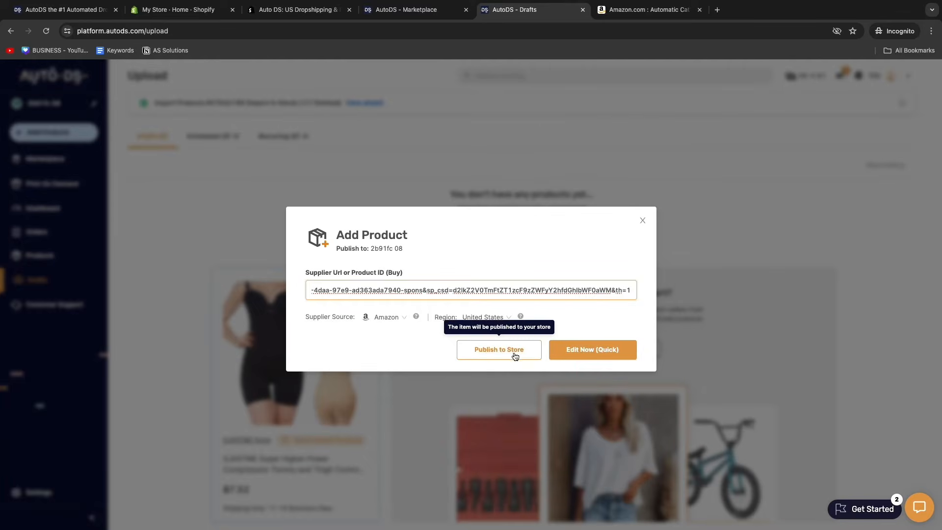
click(611, 355)
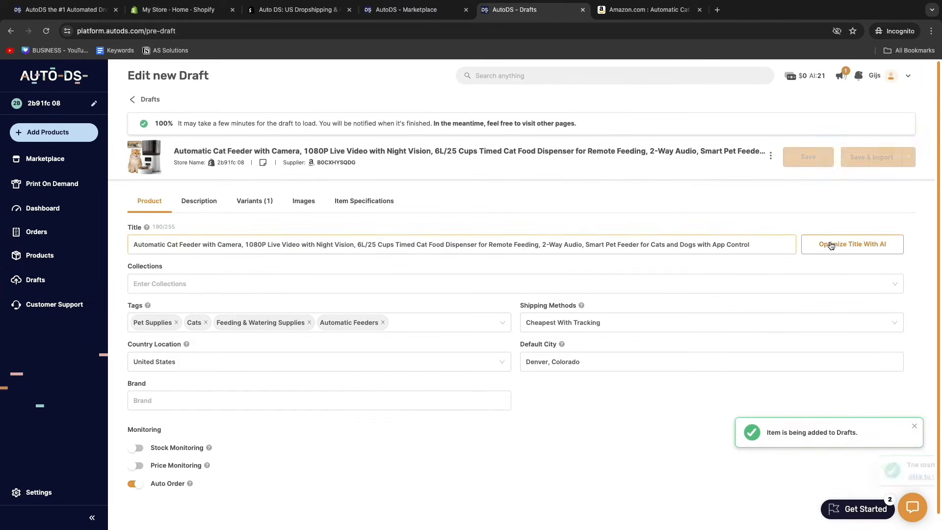
- Generate and save an AI title and description for the feeder, using Make It Sound More Professional for both tones and Balanced temperature
click(848, 245)
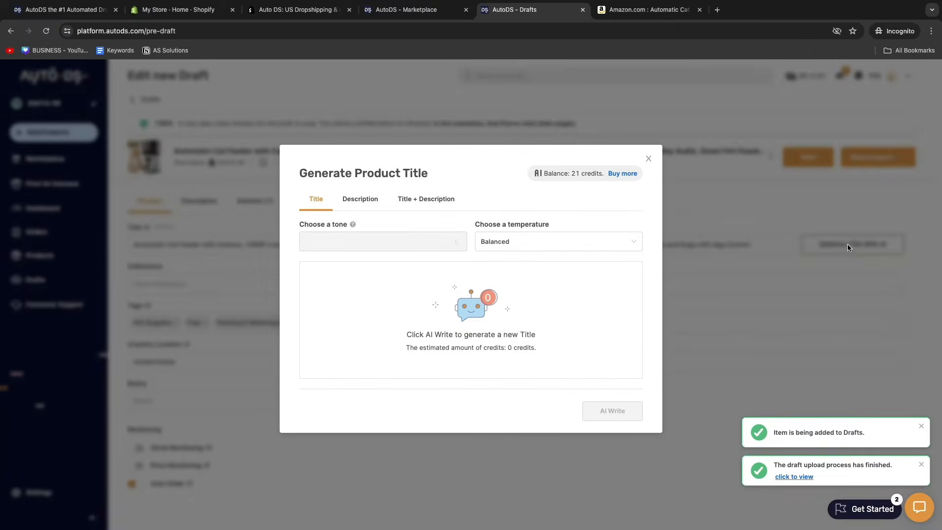
click(441, 198)
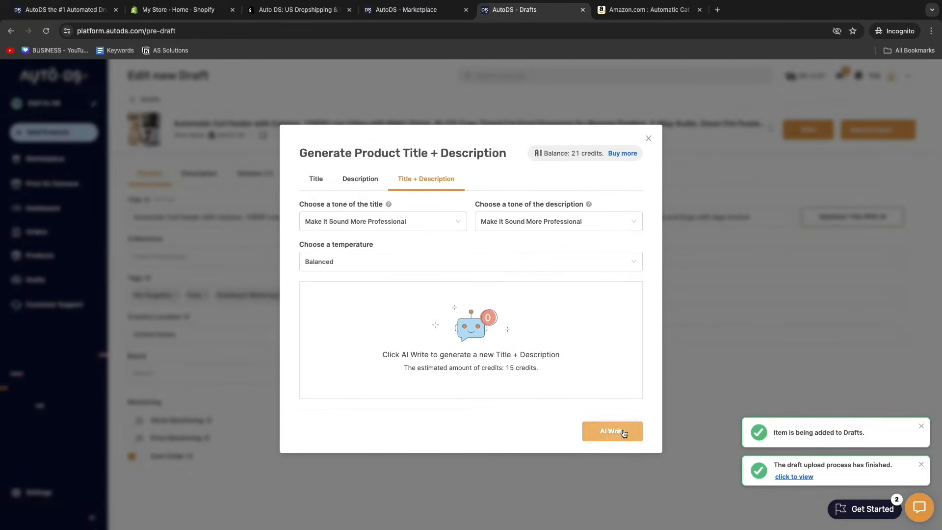
click(611, 432)
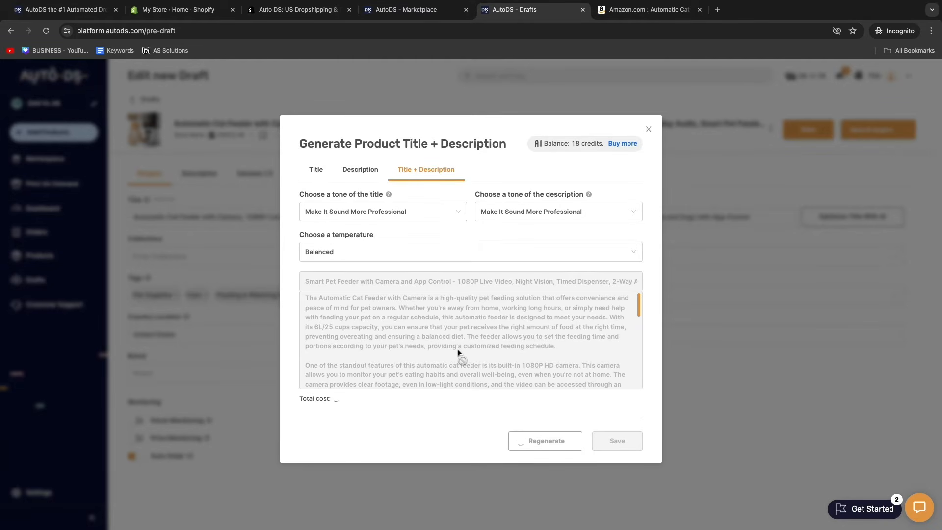
click(618, 441)
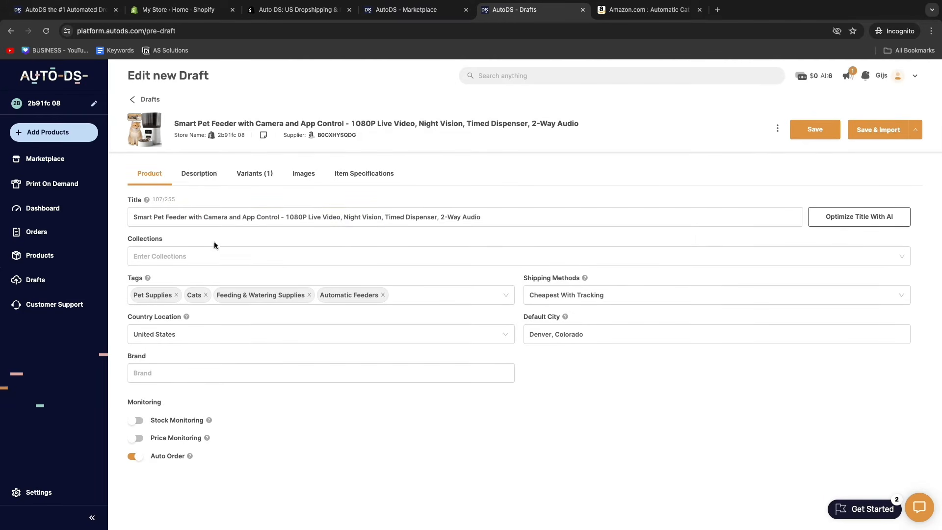
- Turn on stock monitoring and price monitoring for the pet feeder draft, then save and import it into the store
drag(118, 403, 194, 400)
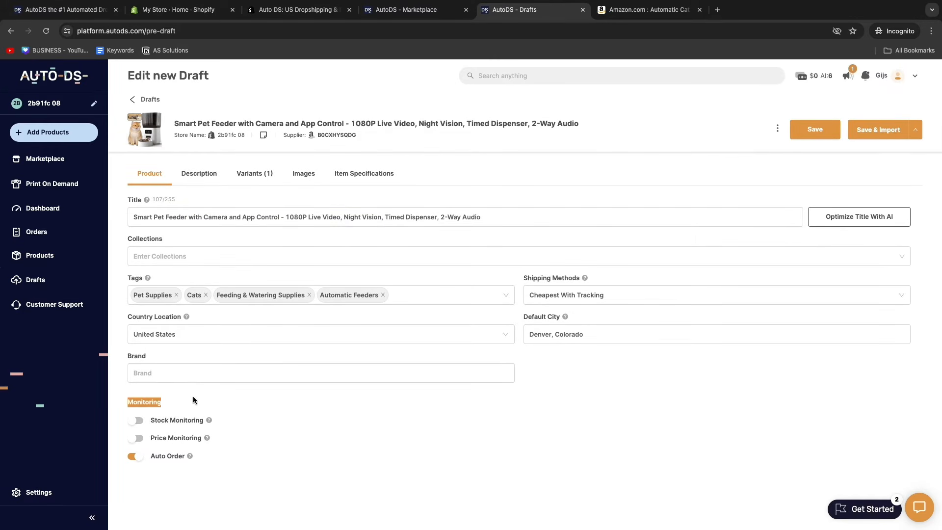
click(133, 432)
click(134, 421)
click(136, 439)
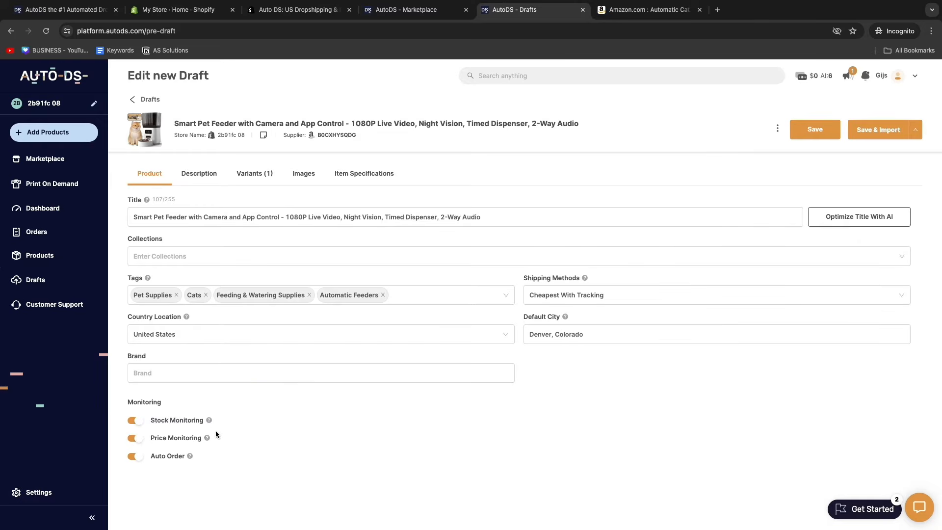
mouse_move(209, 420)
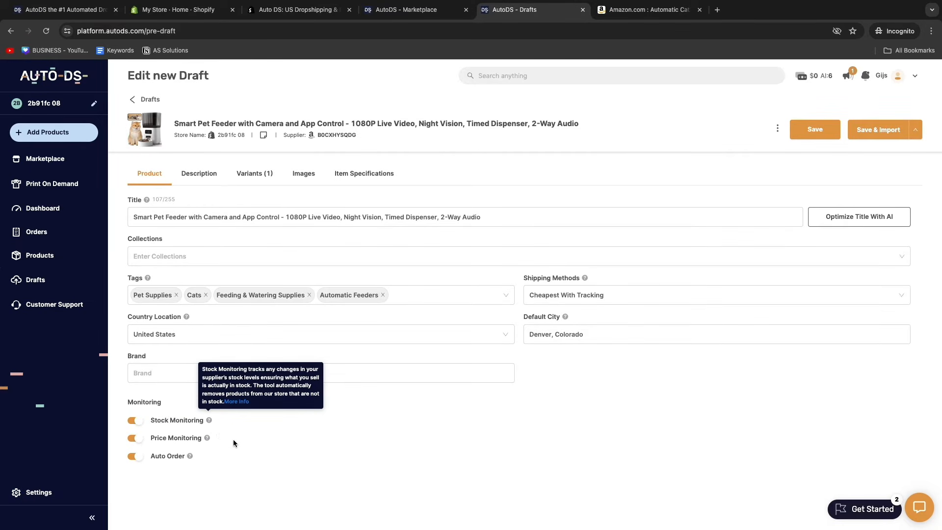
click(883, 132)
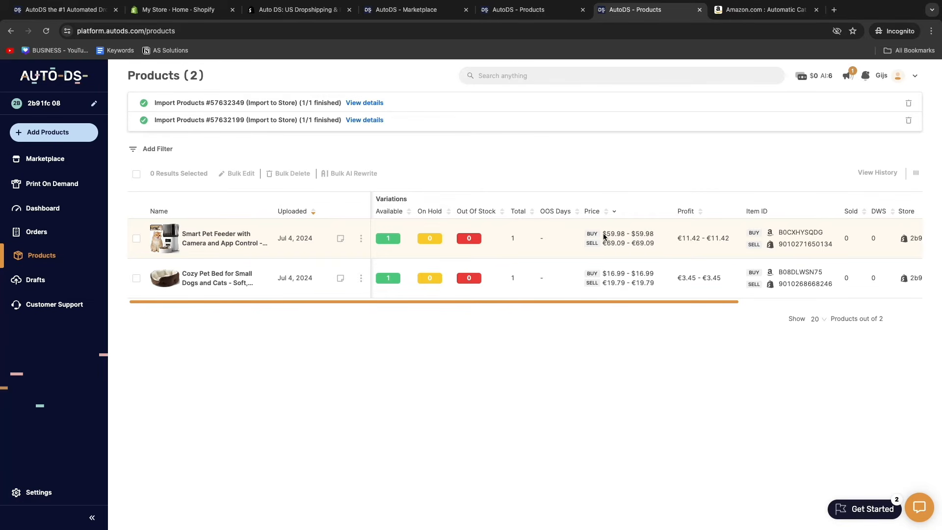
- Examine the buy price, sell price and profit of the pet feeder and the profit of the pet bed
drag(603, 234, 655, 234)
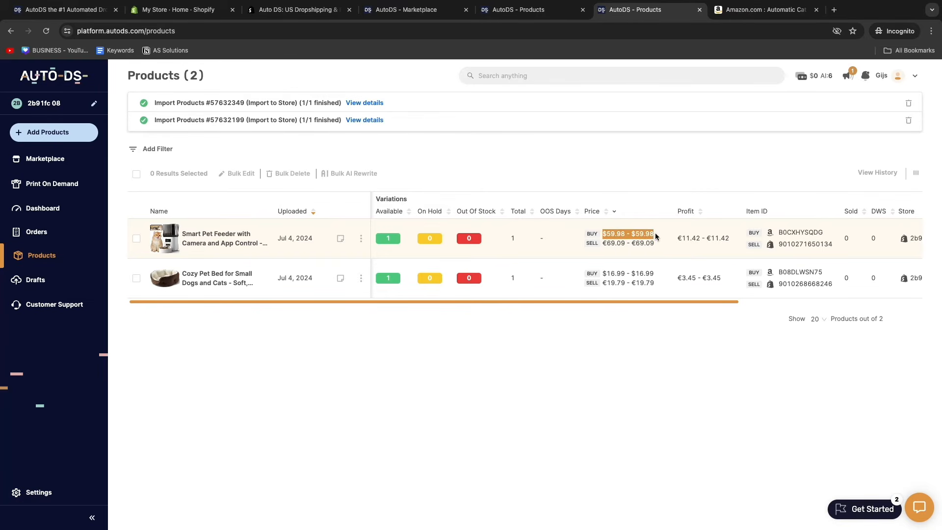
click(602, 242)
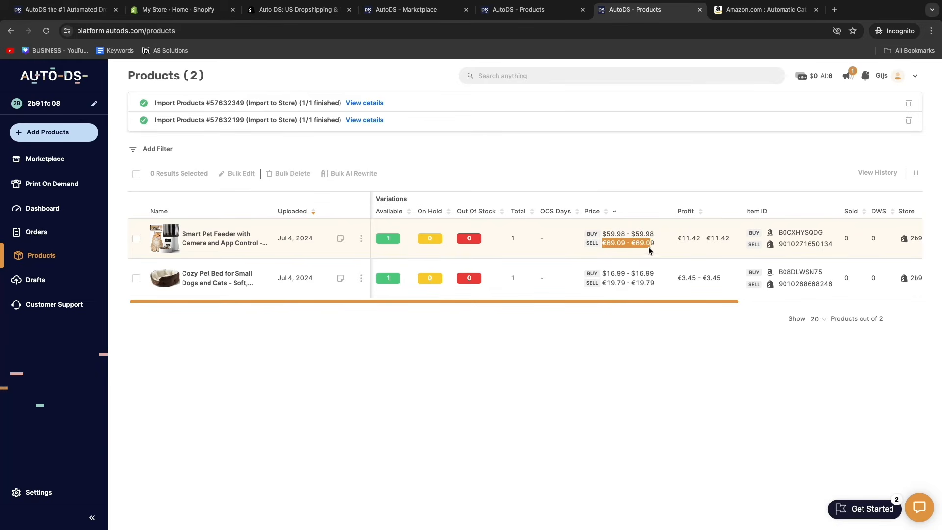
drag(678, 240, 744, 239)
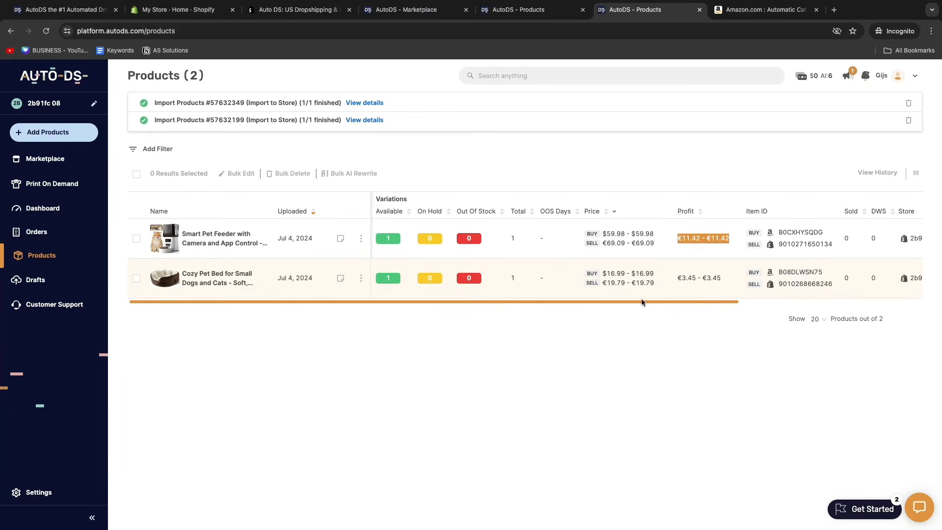
drag(678, 277, 723, 278)
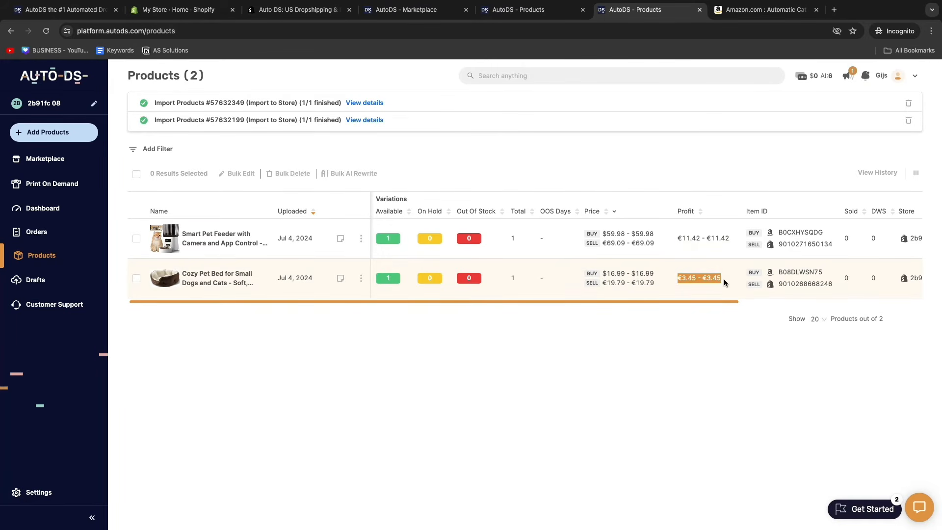
click(703, 355)
- Go to aliexpress.com in the Amazon browser tab, dismiss the notification request and decline the cookies
click(756, 11)
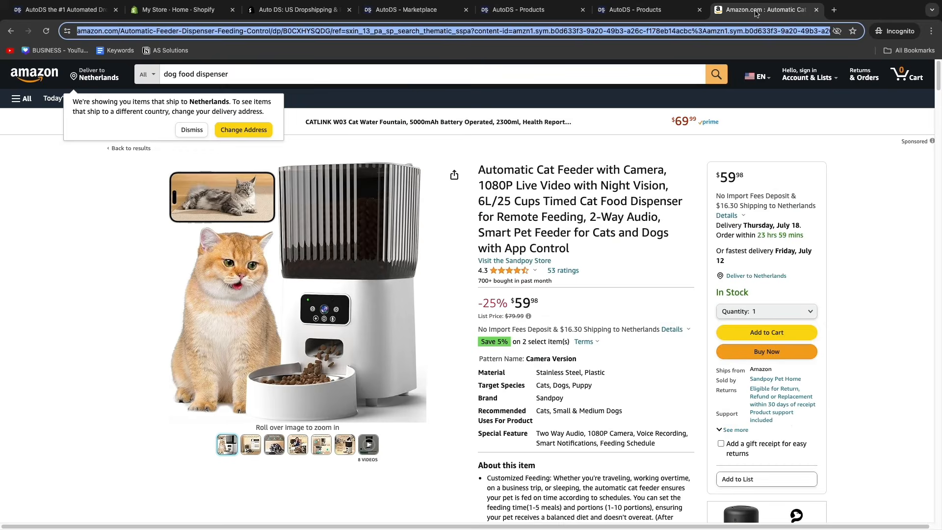
text(ali)
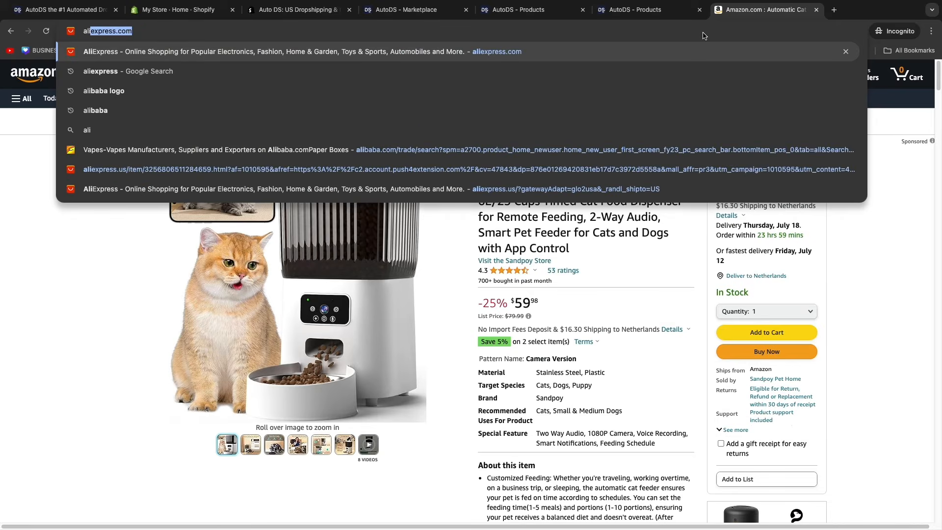
key(Return)
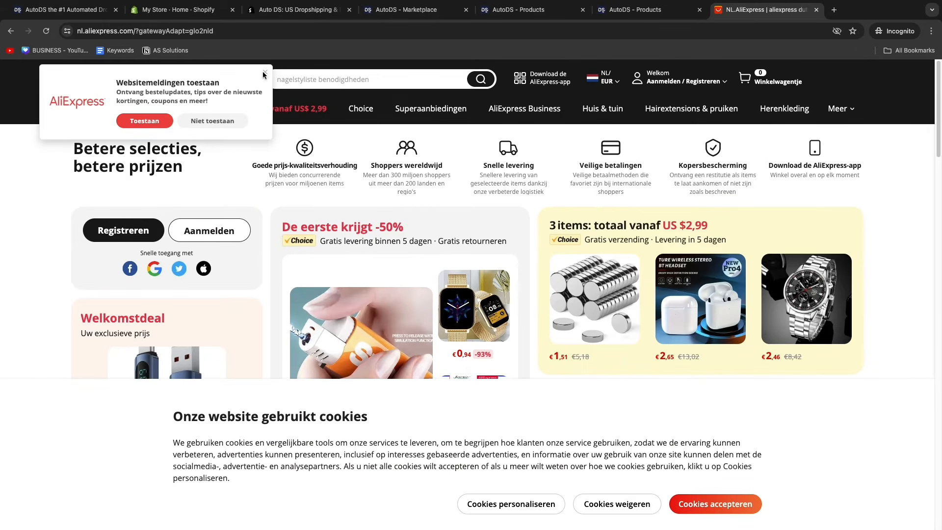
click(264, 73)
click(595, 509)
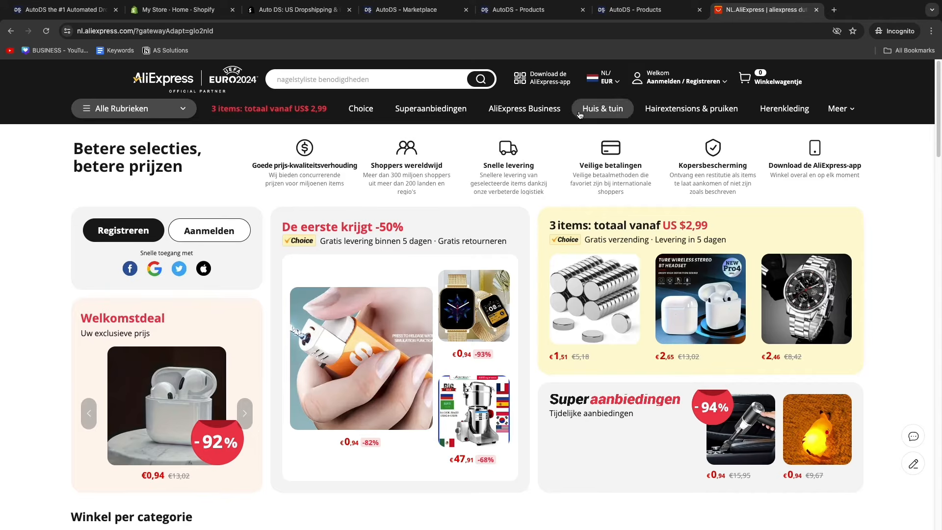
- Set the AliExpress shipping destination to the United States, with English and US dollars, and save the settings
mouse_move(613, 74)
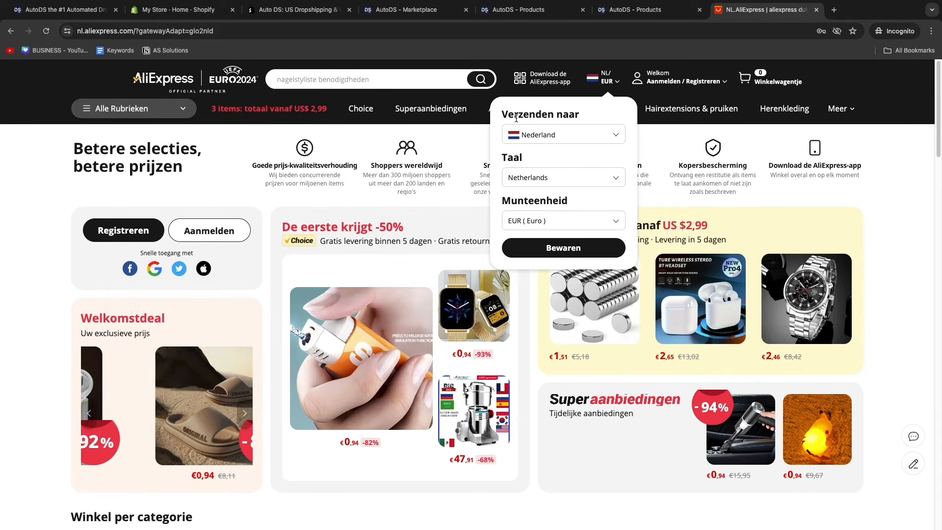
click(561, 136)
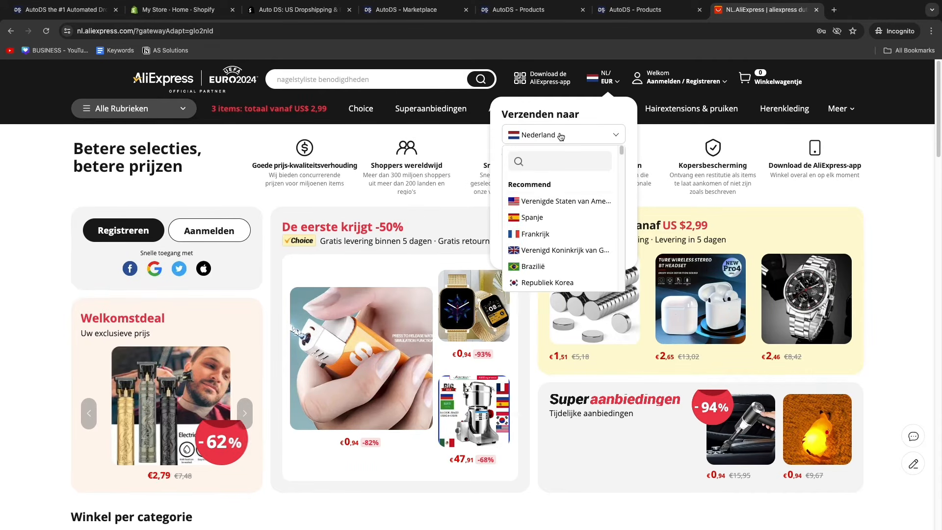
click(549, 202)
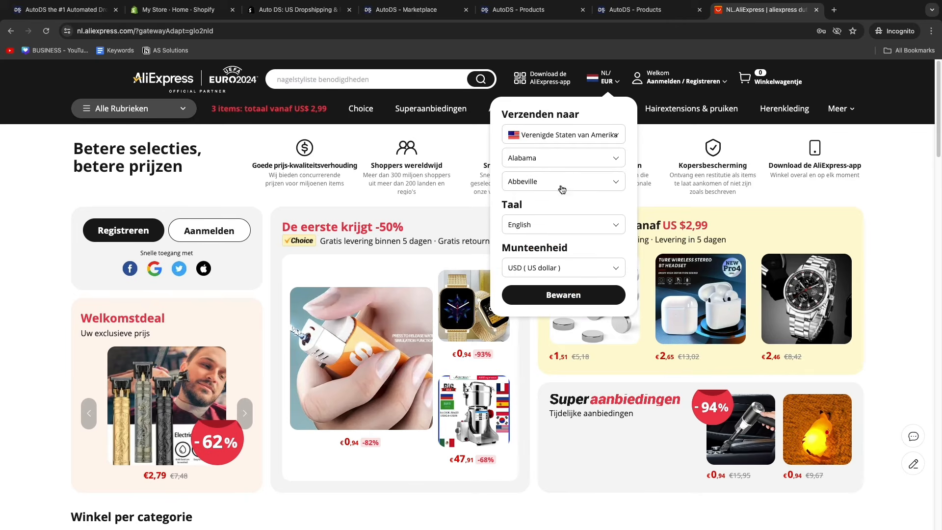
click(561, 295)
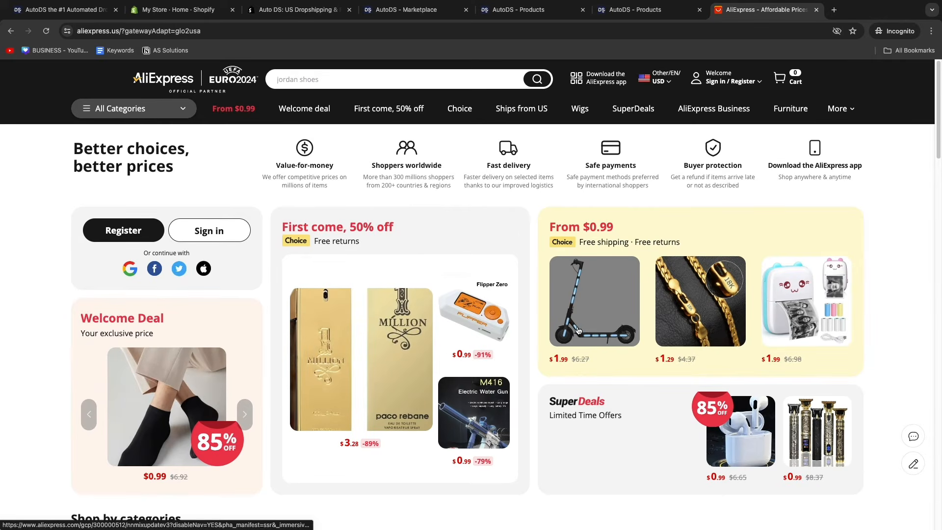
- Open the SUNSUN 3 in 1 aquarium filter from the AliExpress pet supplies category and copy its product URL
scroll(661, 347, down, 14)
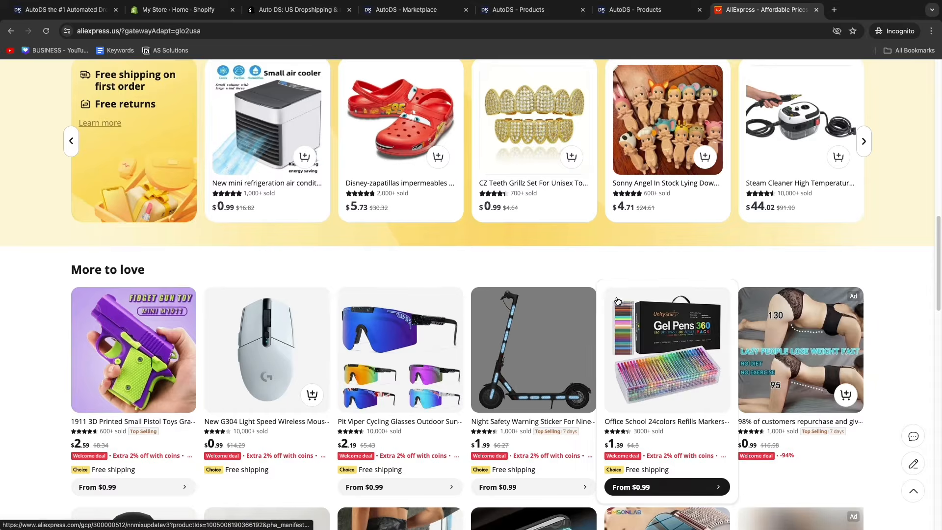
click(617, 301)
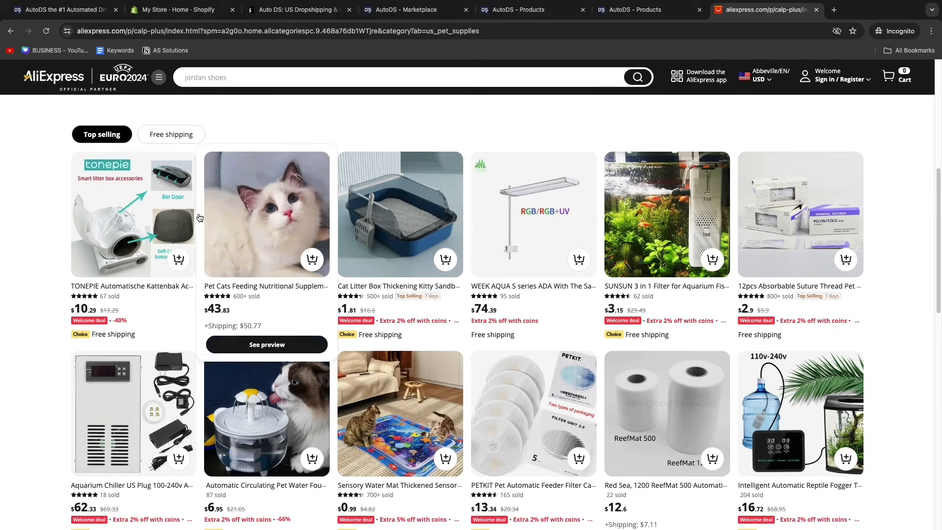
click(656, 231)
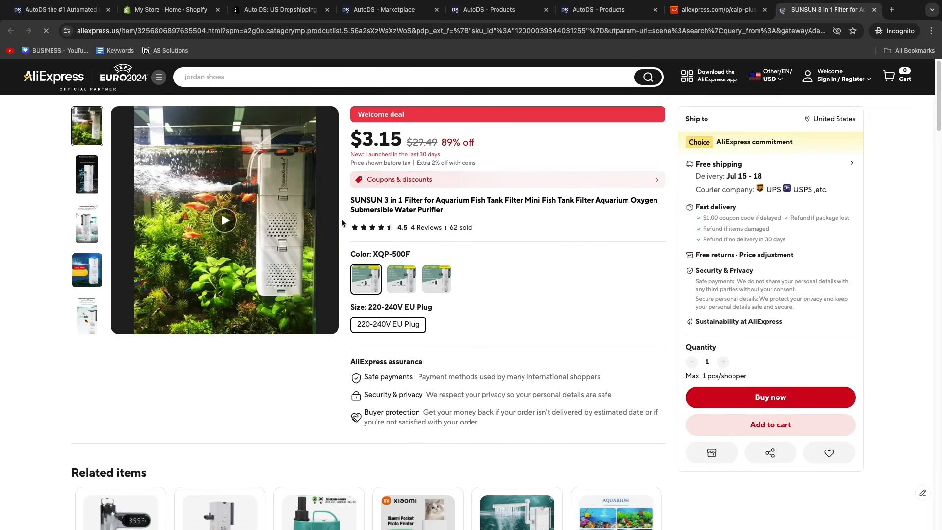
click(148, 31)
right_click(148, 30)
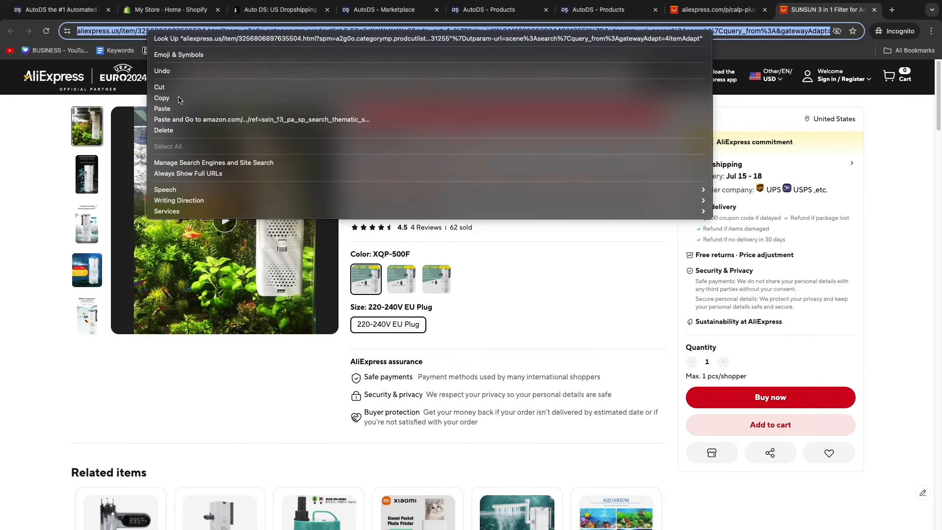
click(162, 98)
- Switch to AutoDS, start adding a single product, and enter the copied AliExpress link as its supplier URL
click(599, 9)
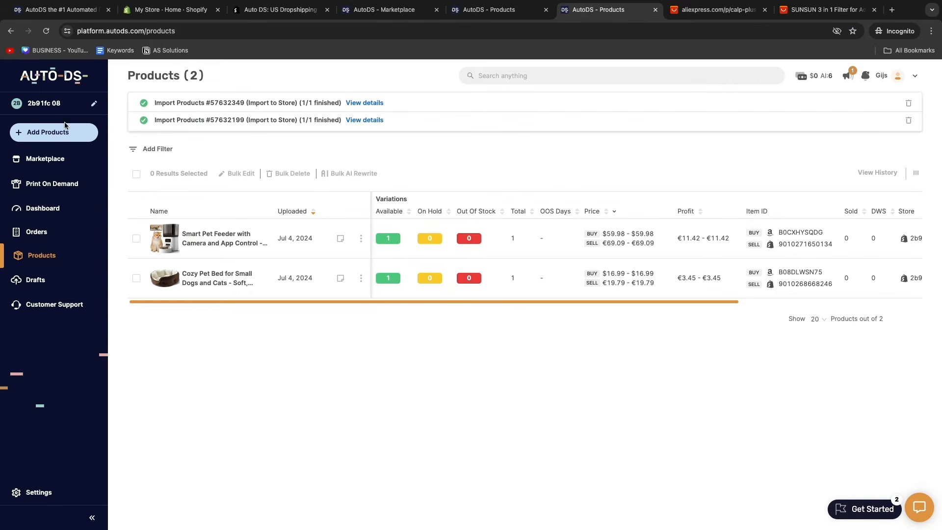
click(65, 128)
click(54, 164)
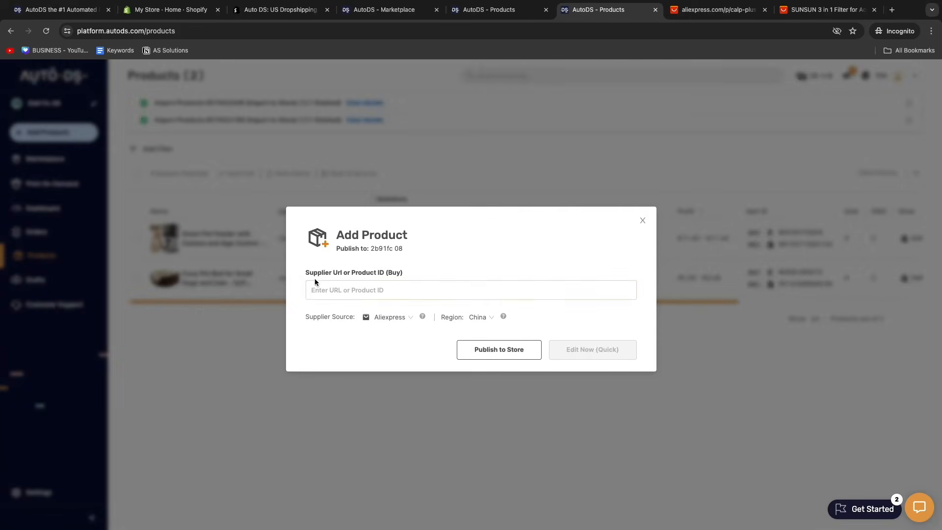
click(320, 284)
key(ctrl+v)
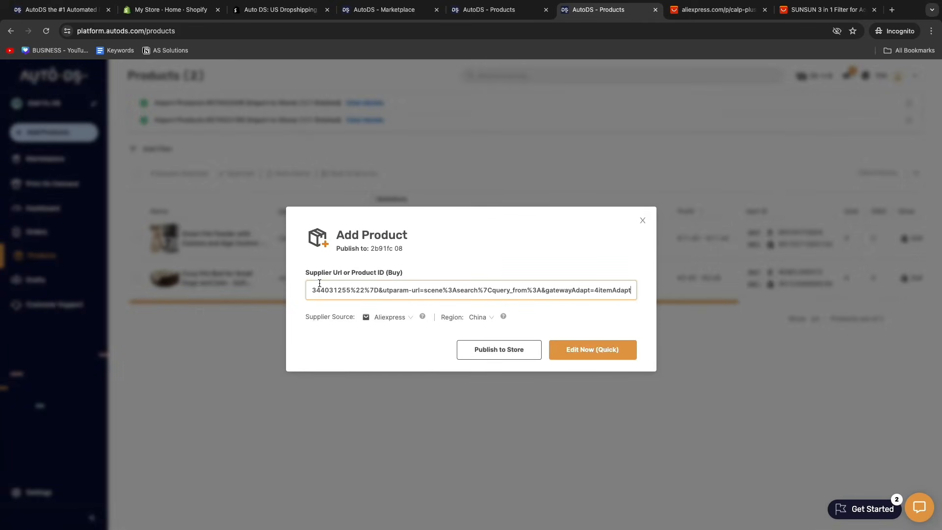
- Open the AliExpress product as a quick-edit draft and turn on its stock monitoring and price monitoring
click(598, 354)
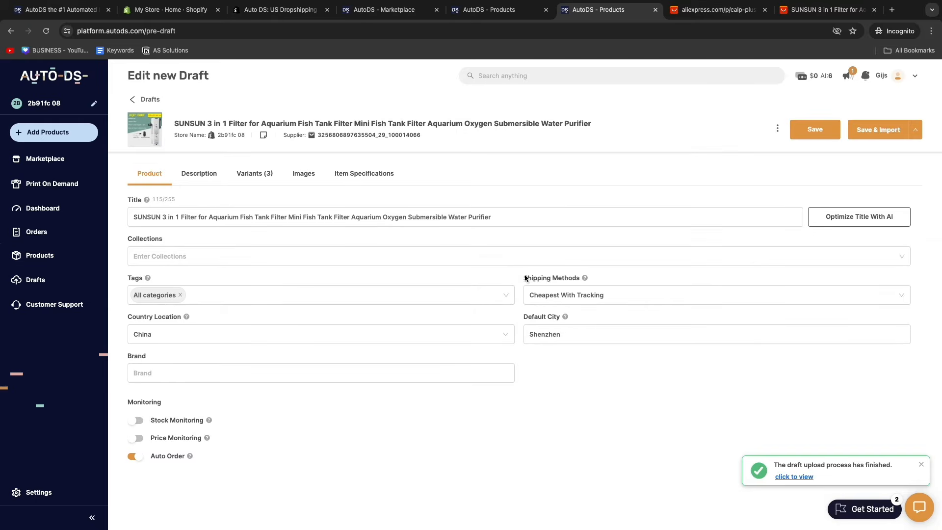
drag(523, 279, 584, 281)
click(635, 279)
click(562, 300)
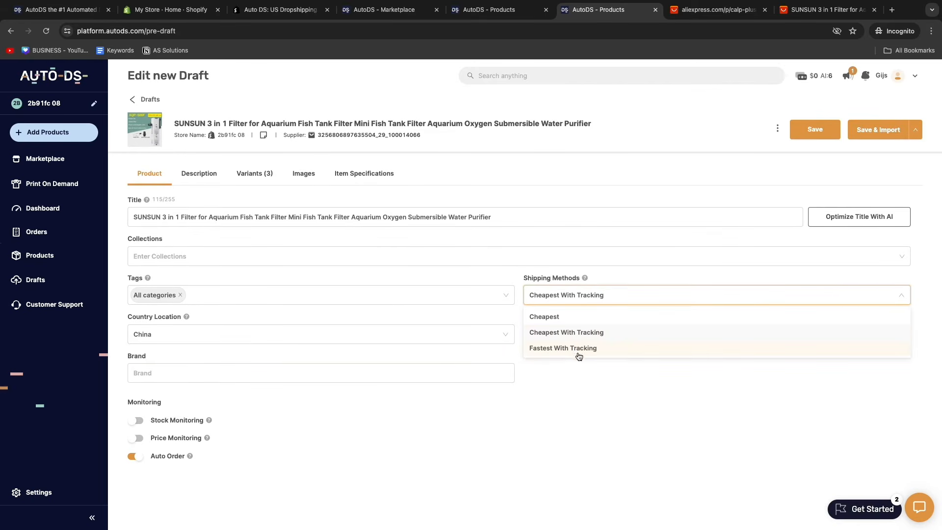
click(136, 421)
click(132, 442)
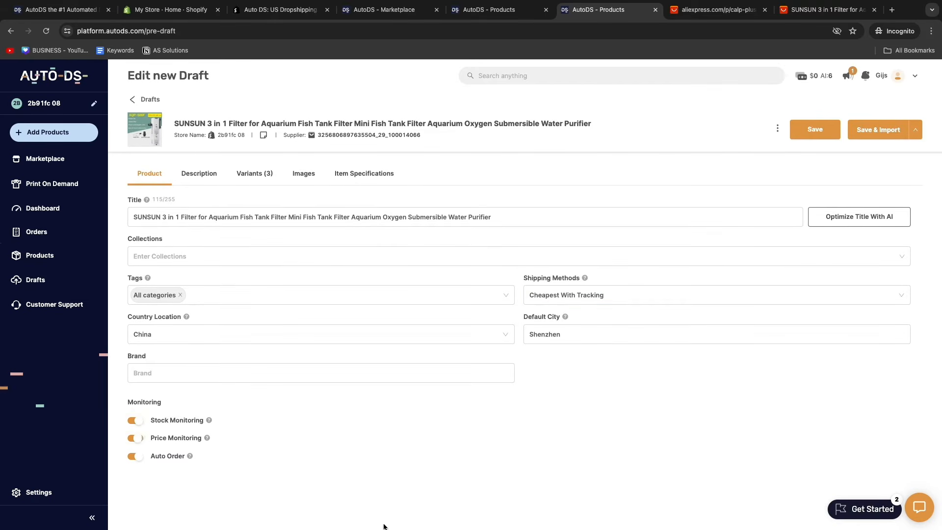
- Check the SUNSUN filter draft's description, variants and images, and save and import it to the store
click(199, 173)
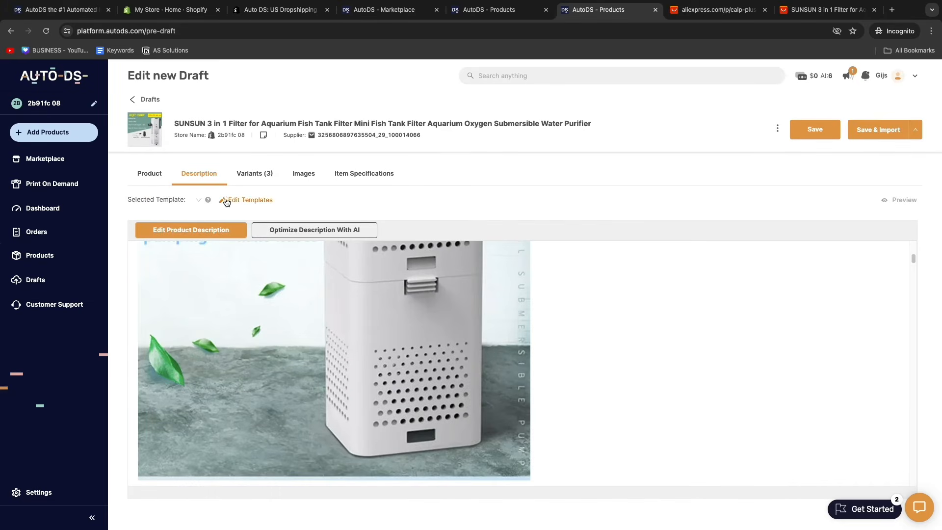
click(254, 185)
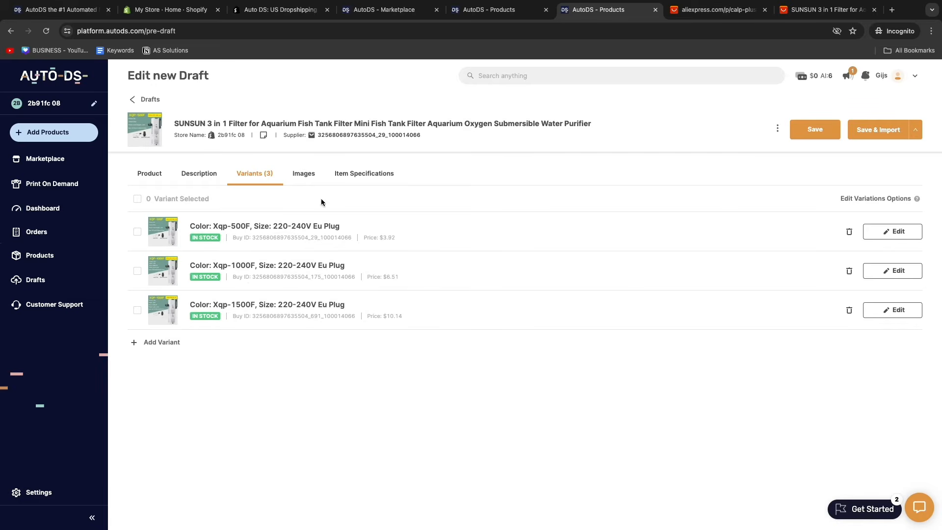
click(310, 173)
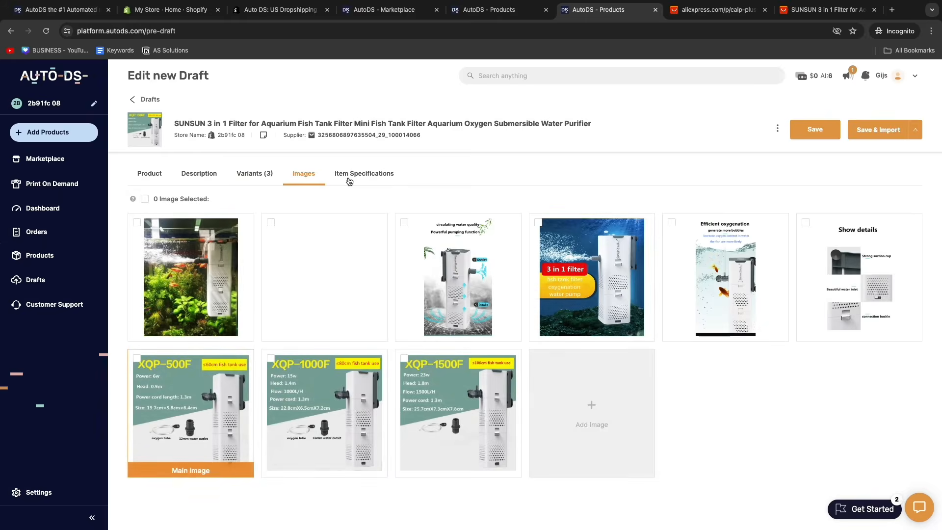
click(868, 136)
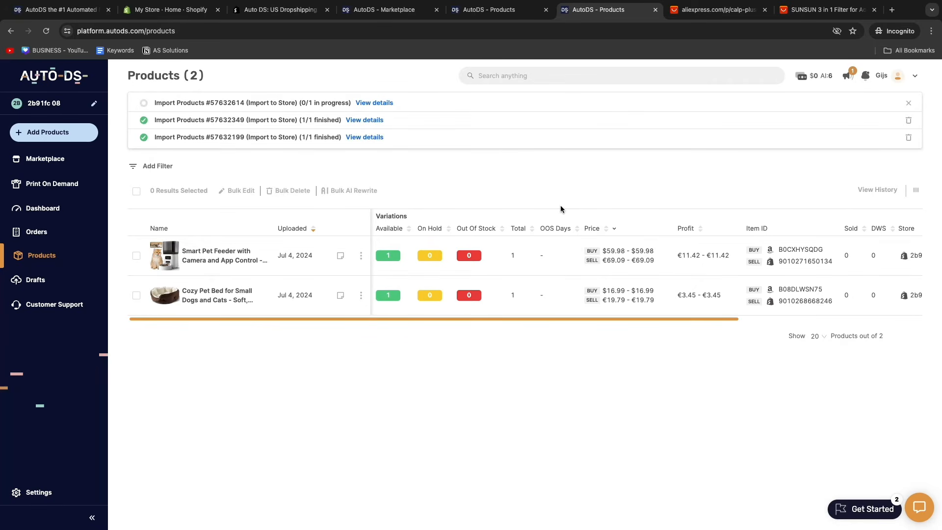
- Switch to the Shopify admin and open the store's product list
click(164, 11)
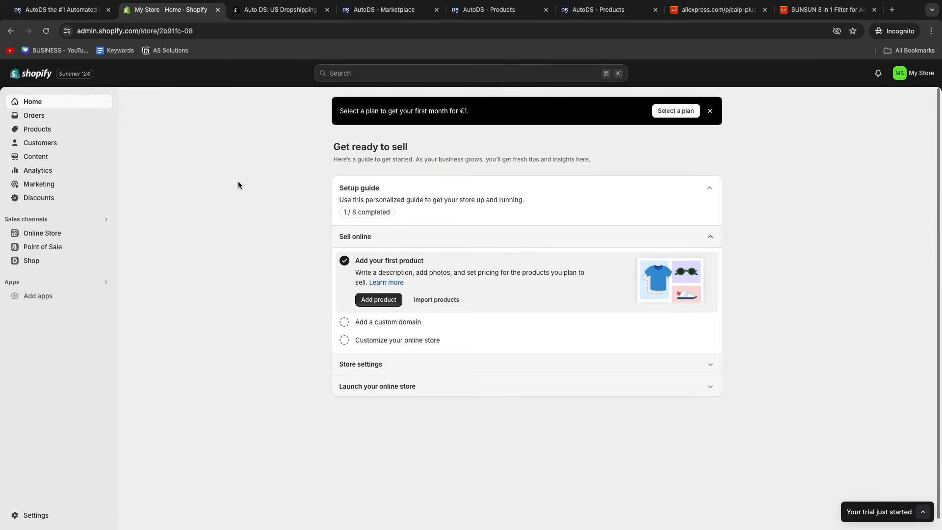
triple_click(362, 262)
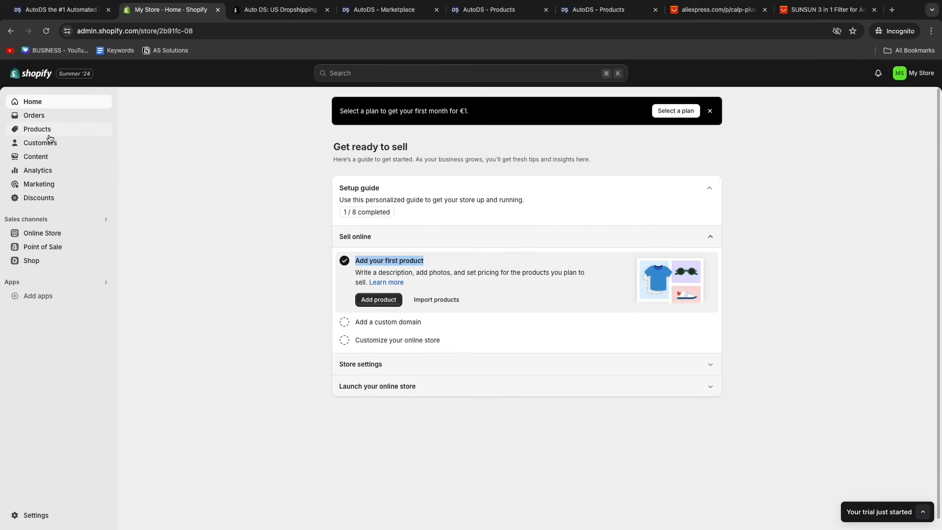
click(32, 130)
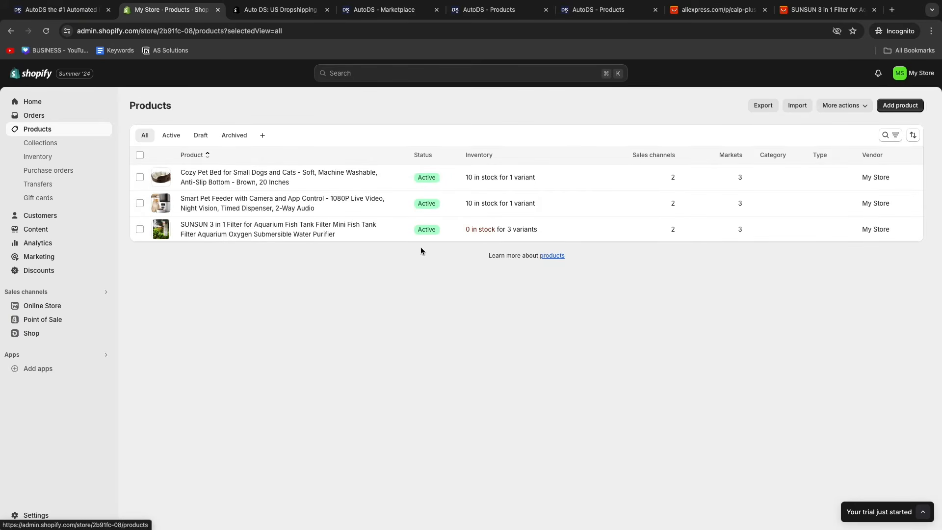
- Preview the Smart Pet Feeder's store page, examine its price, description and images, and close the preview
click(403, 203)
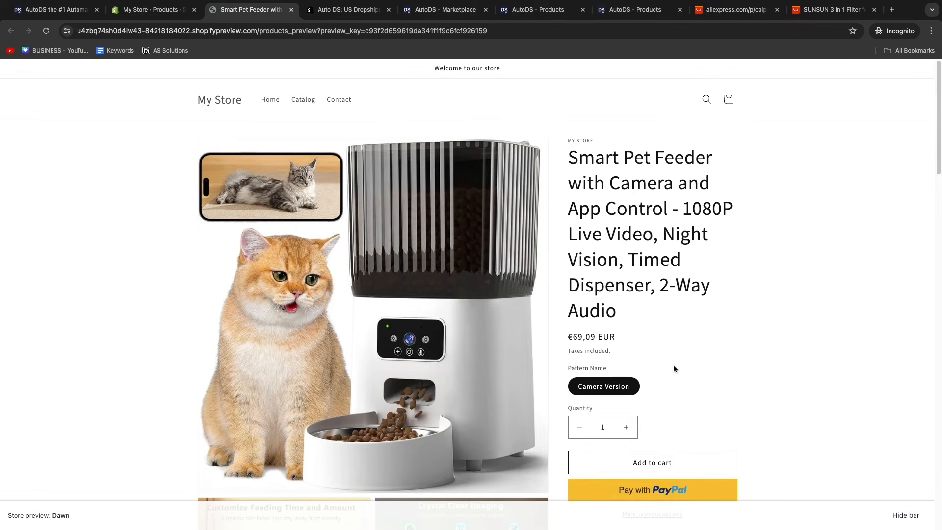
drag(570, 337, 589, 339)
click(666, 206)
scroll(673, 357, down, 13)
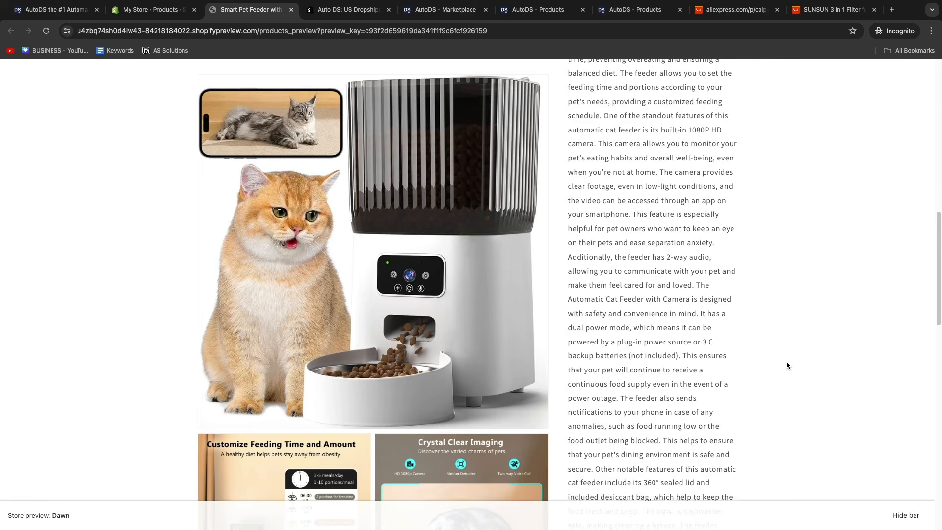
scroll(787, 361, down, 15)
scroll(690, 360, up, 20)
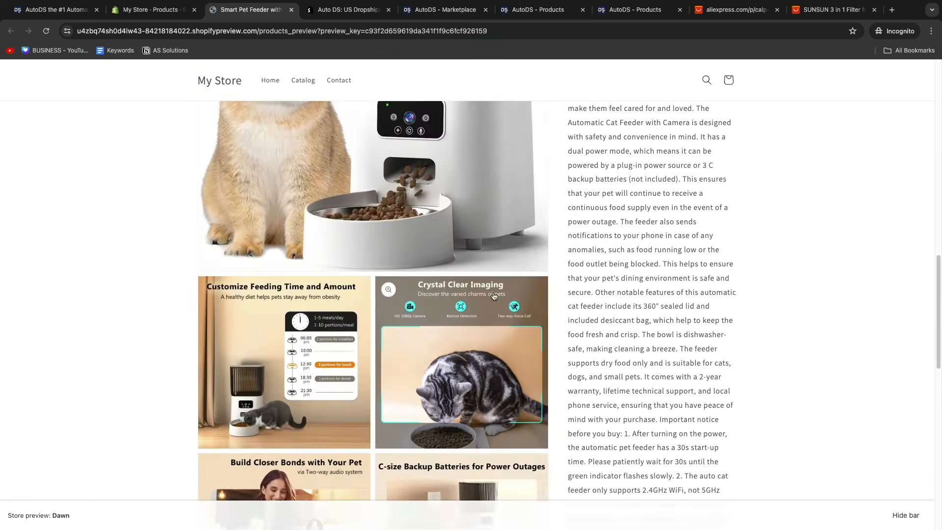
click(152, 10)
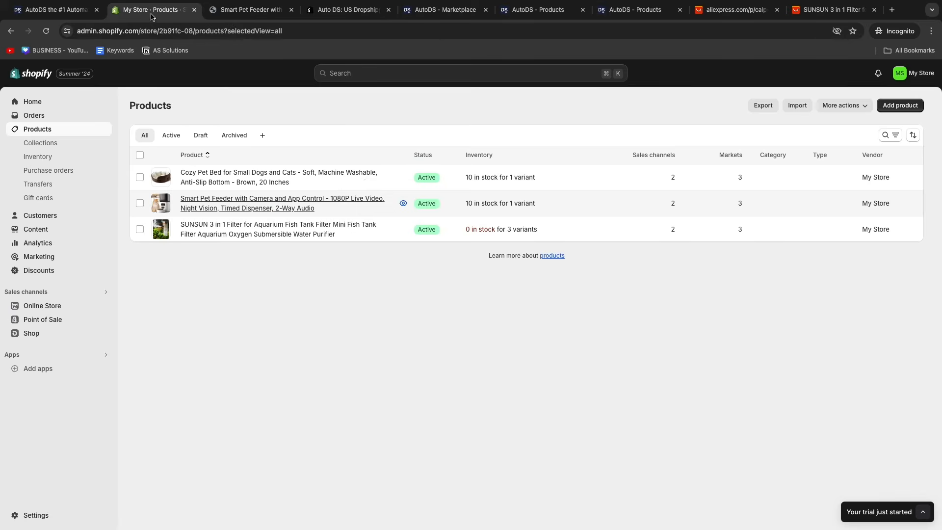
click(291, 10)
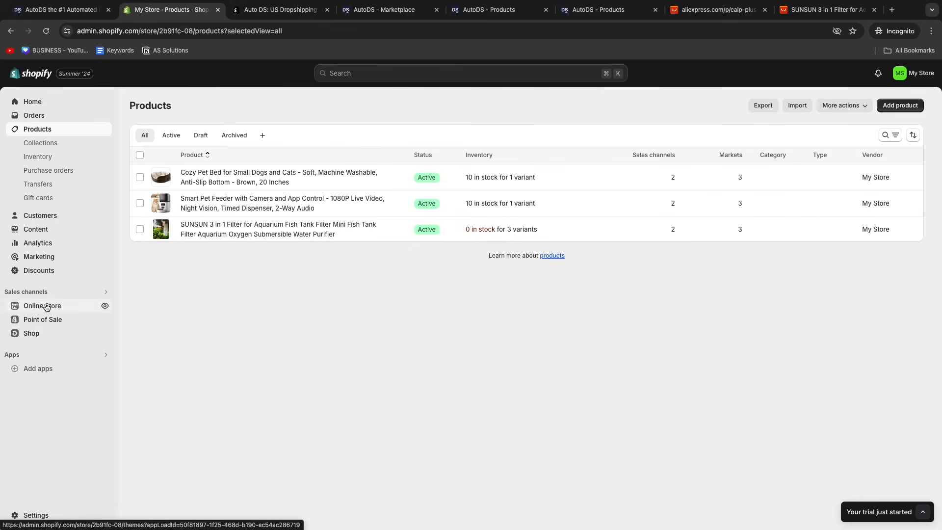
- Go from the online store's themes to the Shopify Theme Store and browse the Free themes collection
click(43, 306)
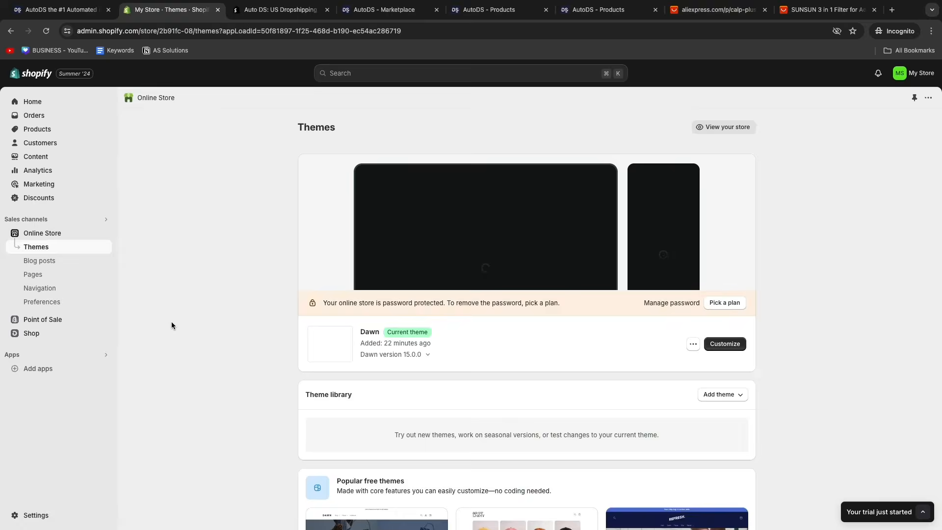
click(717, 396)
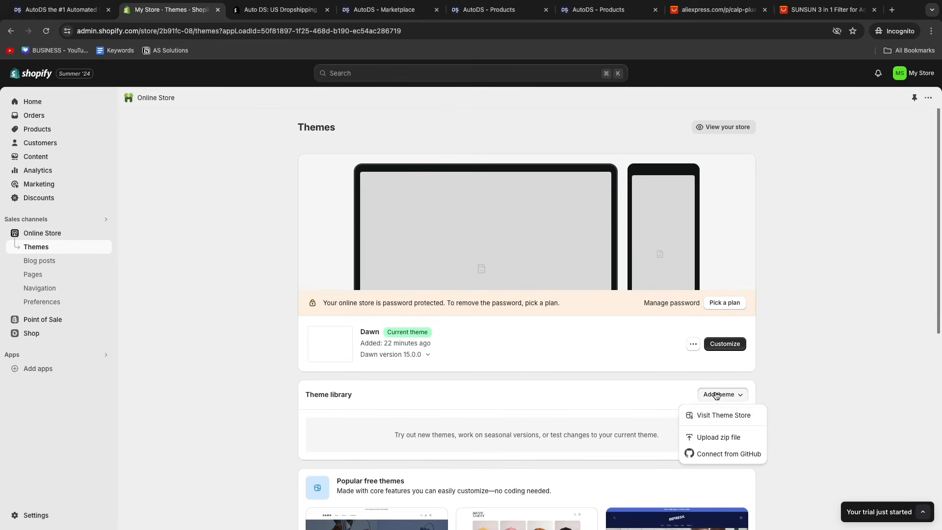
click(723, 416)
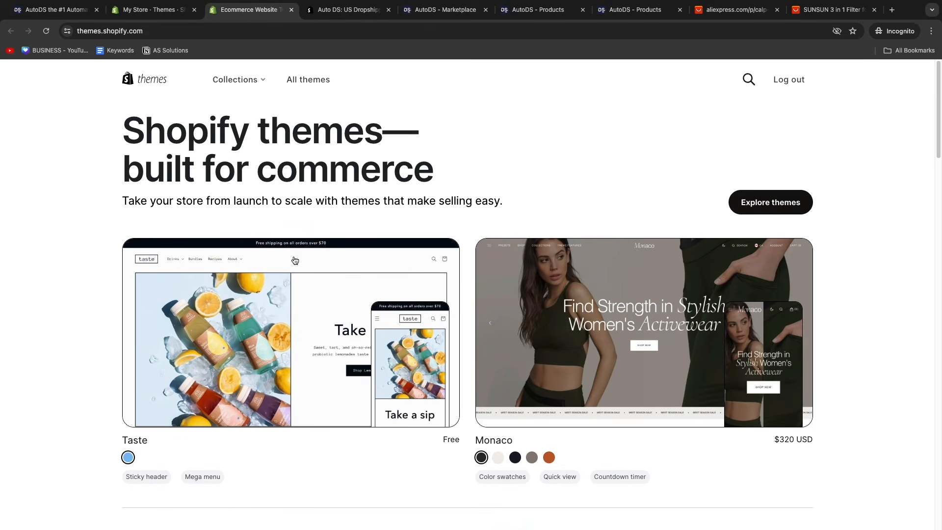
click(261, 85)
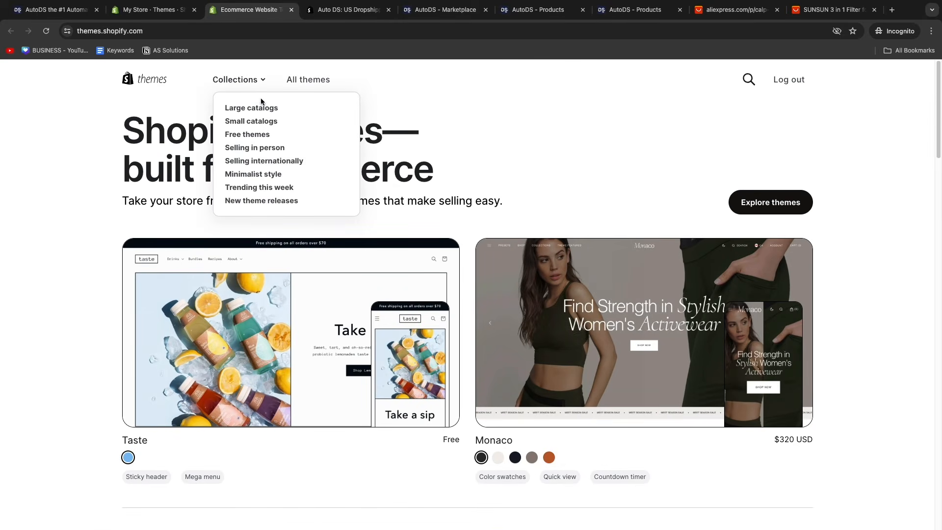
click(257, 135)
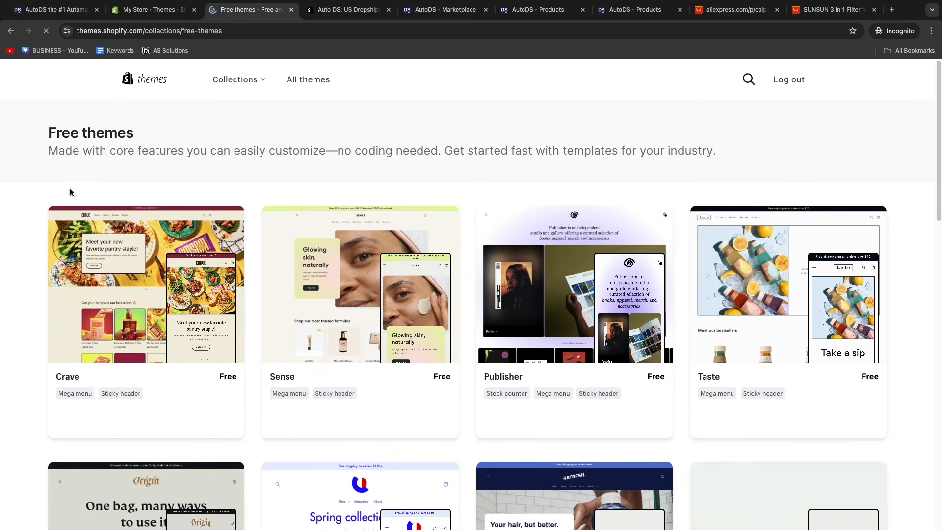
scroll(798, 318, down, 2)
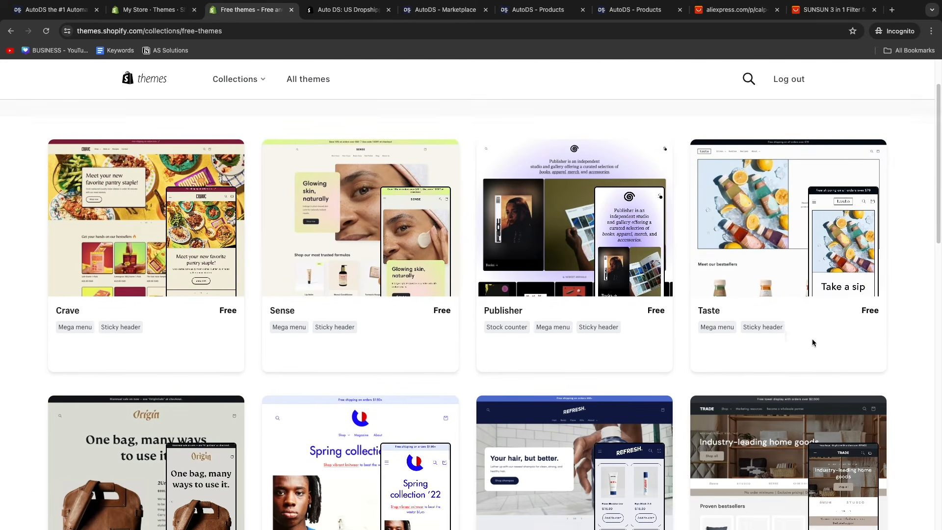
scroll(811, 343, down, 3)
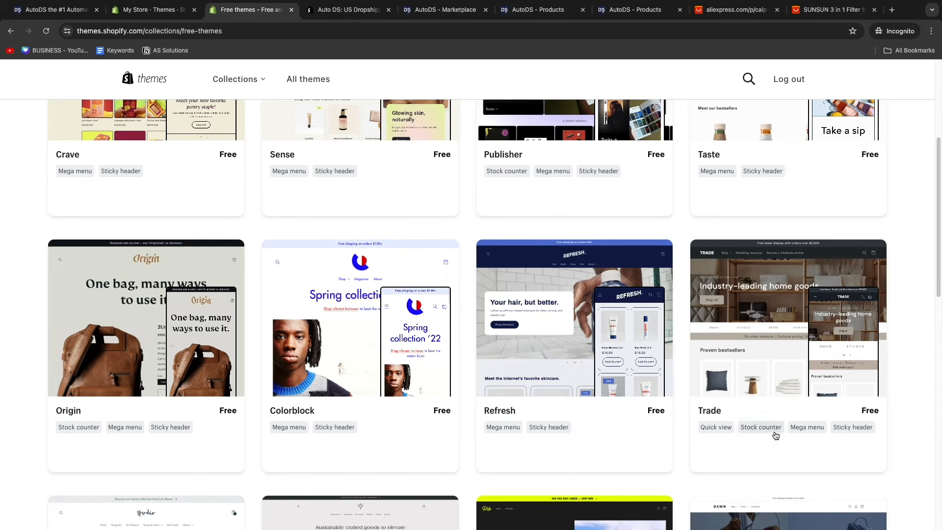
- Add the free Trade theme to the store's theme library
click(811, 321)
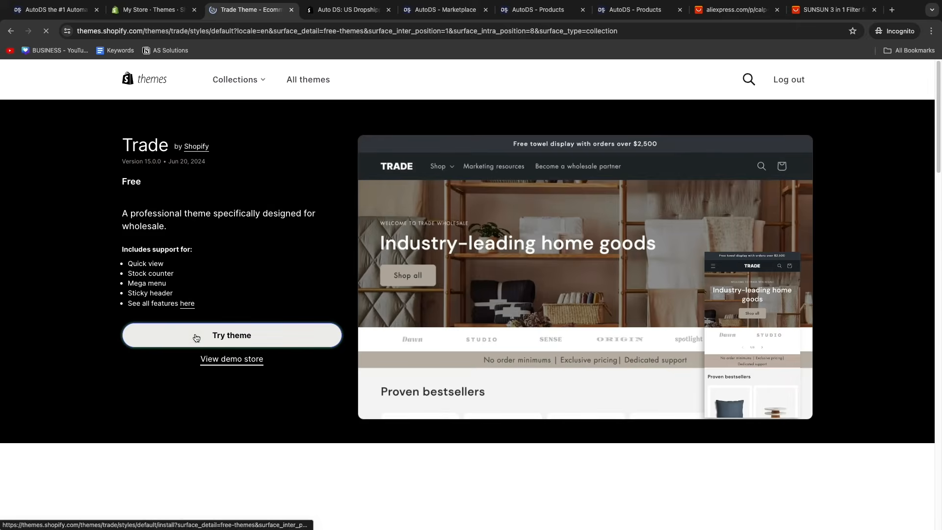
click(190, 343)
drag(401, 150, 532, 163)
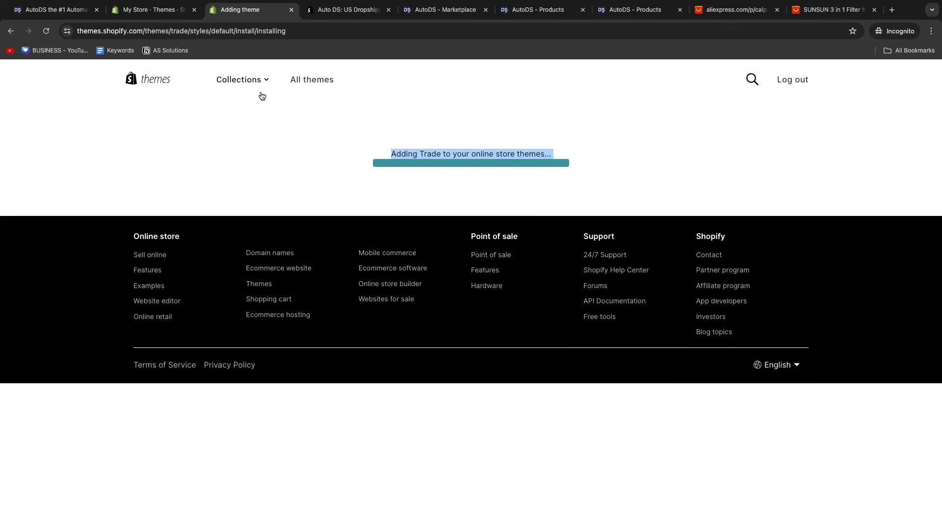
scroll(333, 246, down, 3)
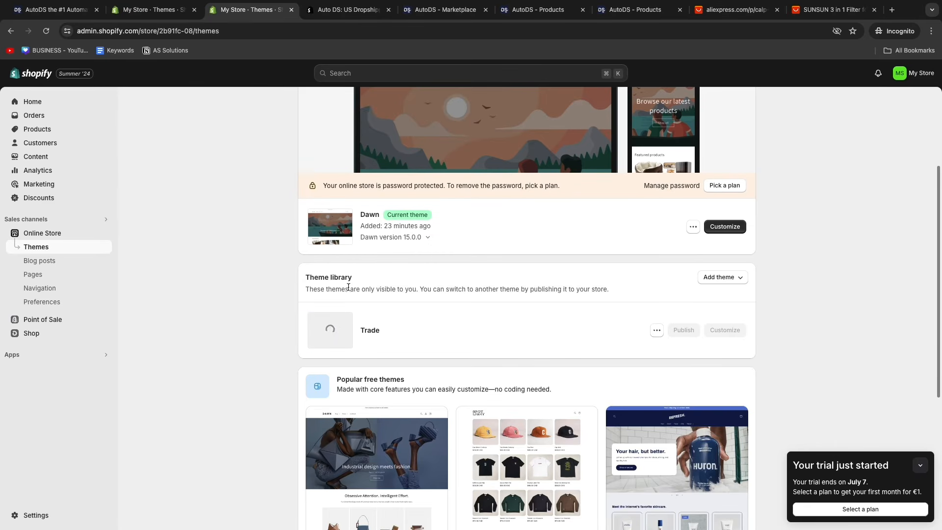
scroll(311, 292, down, 1)
scroll(362, 259, down, 1)
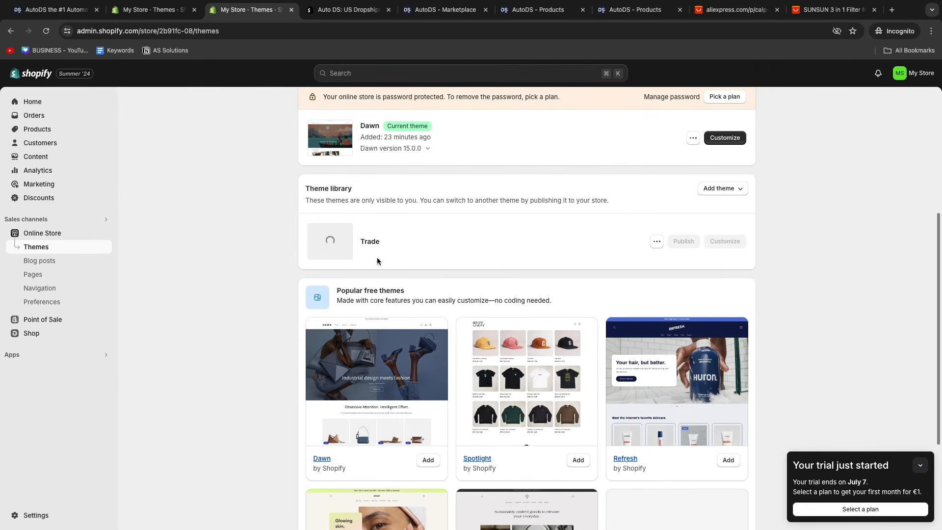
- Collapse the trial notice and publish Trade in place of the current Dawn theme
click(920, 465)
scroll(687, 296, up, 1)
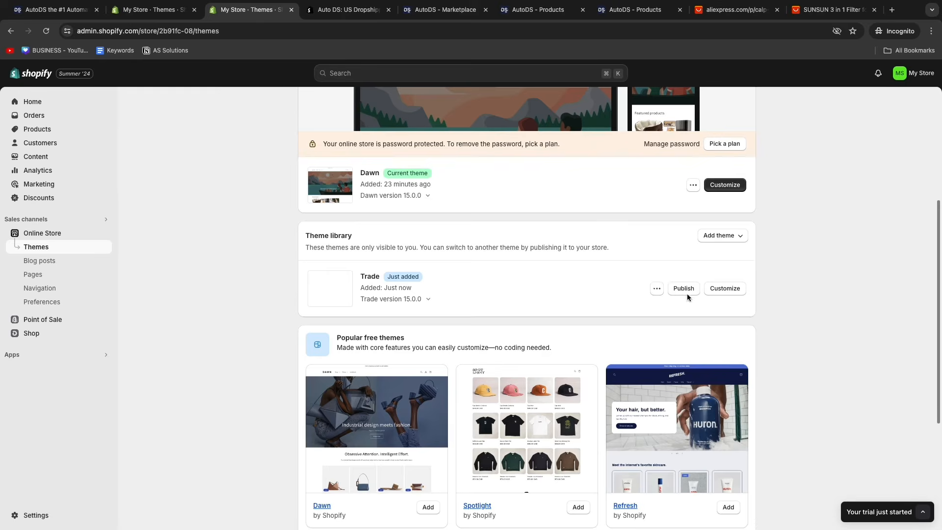
click(682, 289)
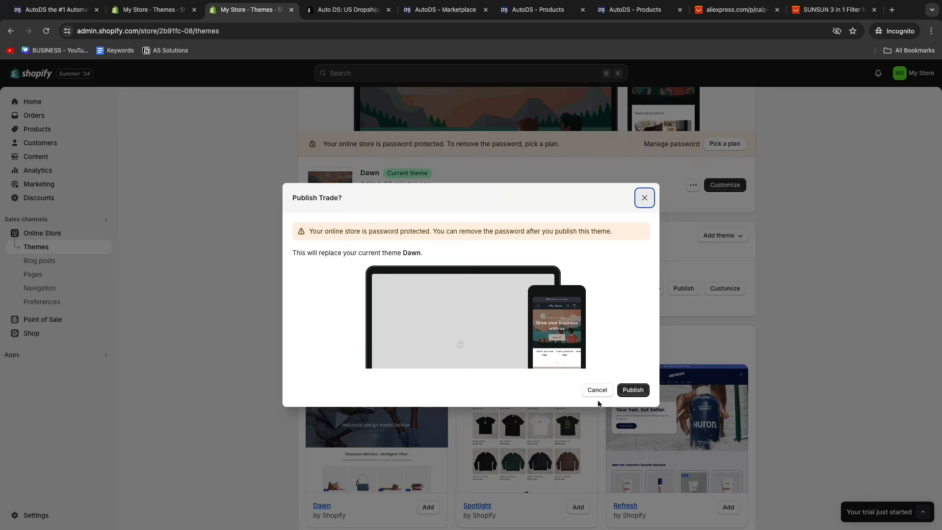
click(638, 395)
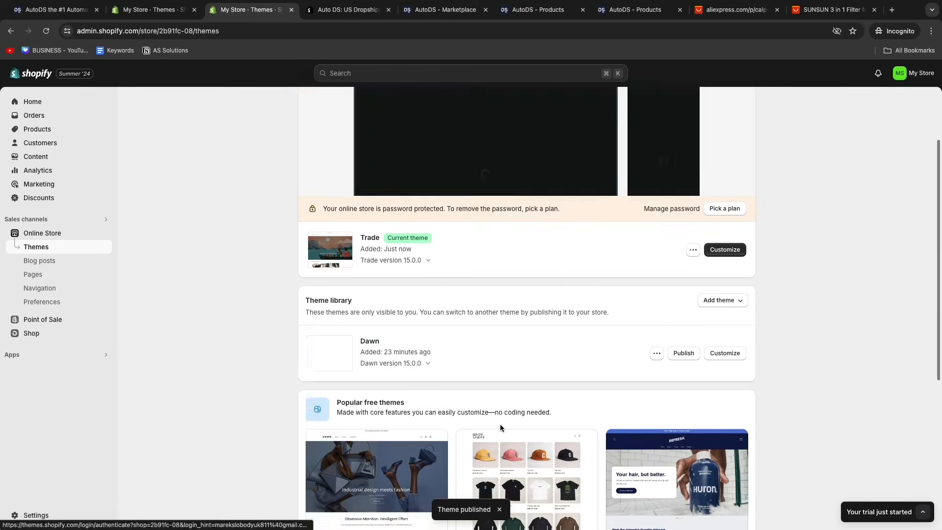
- View the live store's home page and open the SUNSUN 3 in 1 aquarium filter from its catalog
scroll(500, 428, up, 2)
click(721, 126)
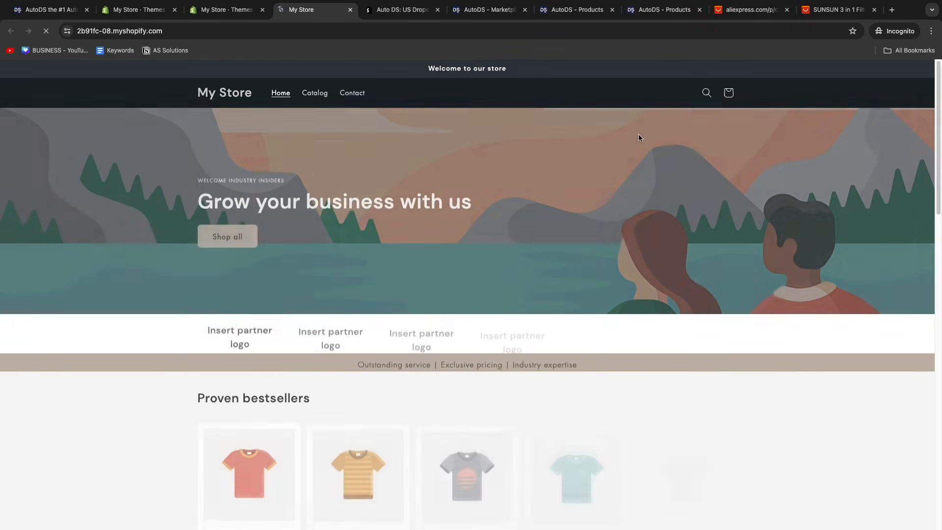
scroll(274, 305, down, 5)
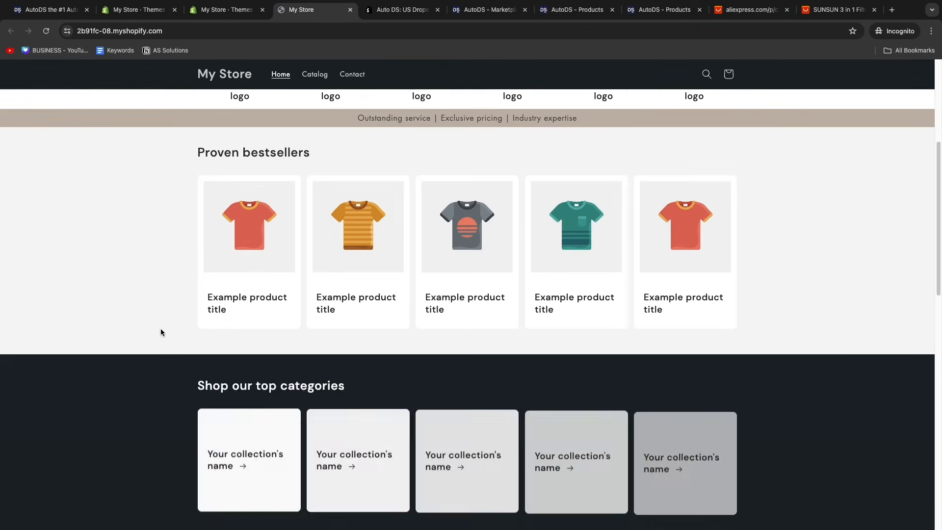
scroll(160, 330, down, 10)
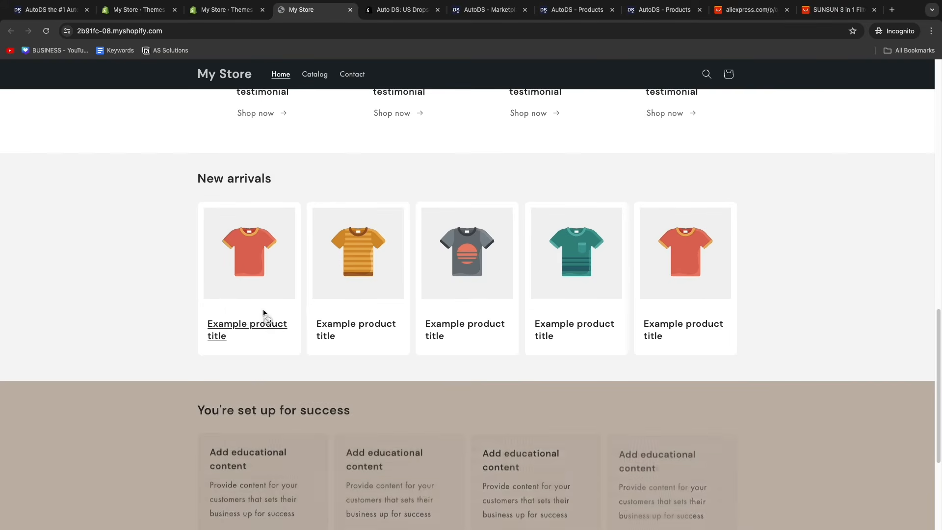
scroll(220, 343, up, 15)
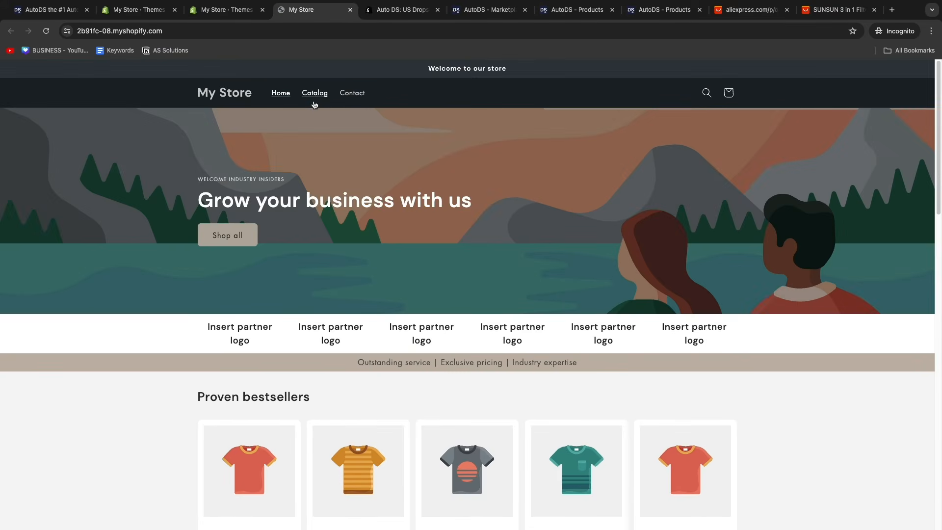
click(314, 98)
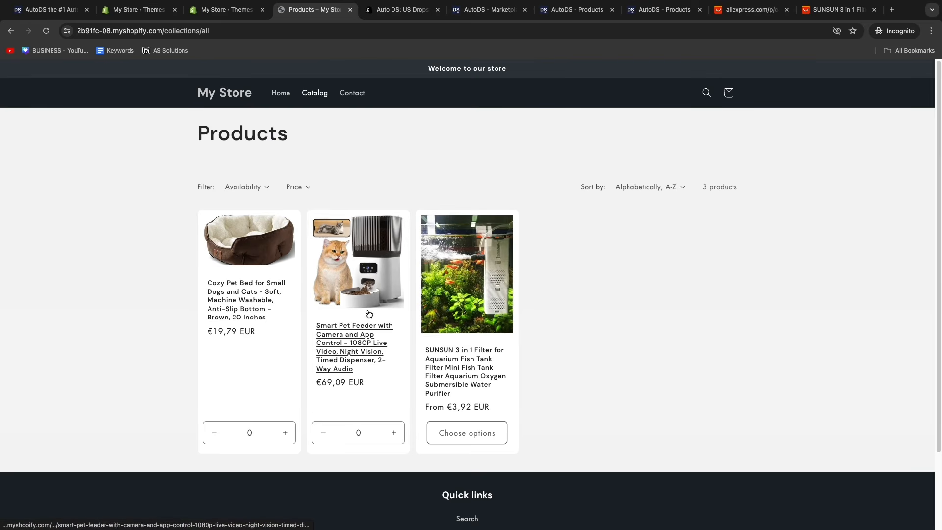
click(470, 362)
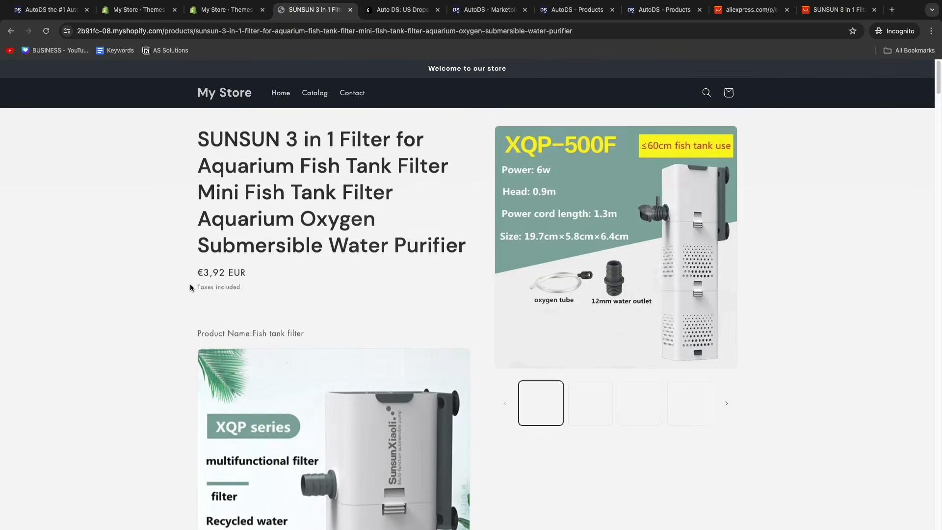
- Show the filter's third product image and review the product page down to its variant price table
scroll(631, 410, down, 1)
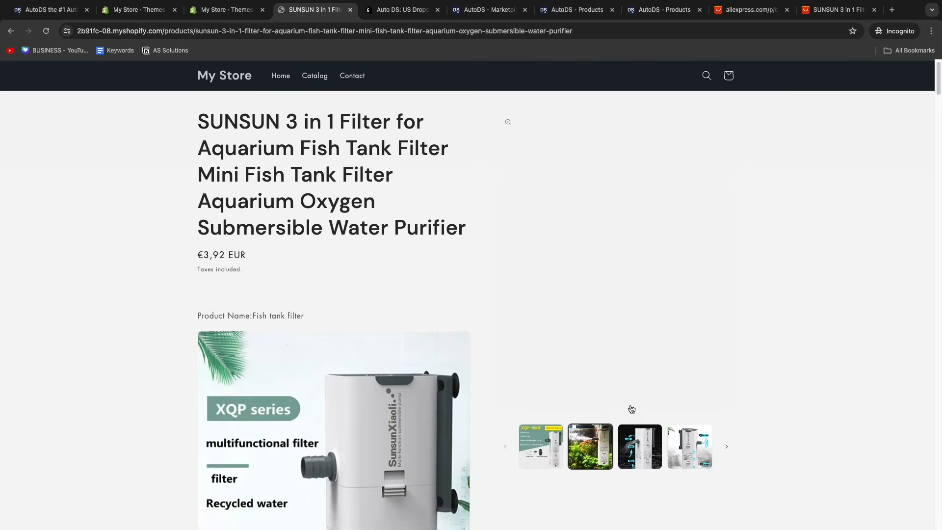
click(639, 444)
scroll(344, 399, down, 10)
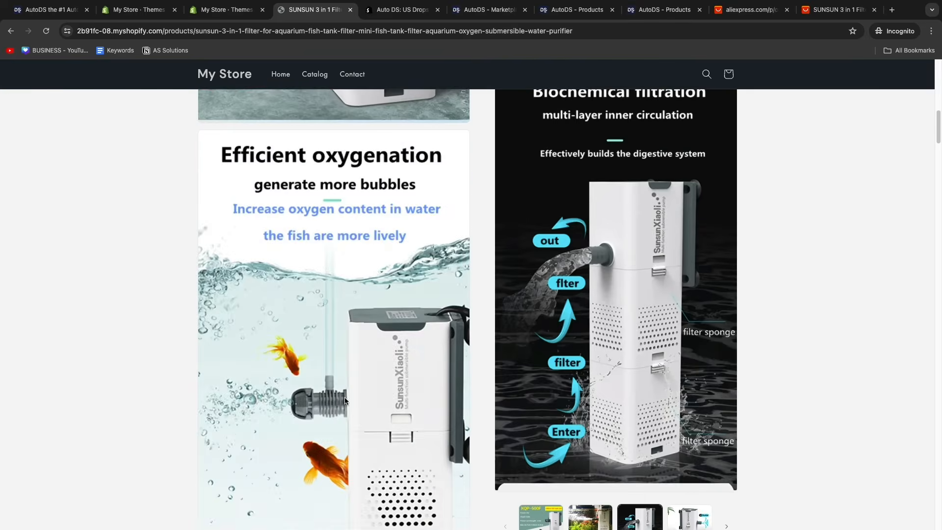
scroll(345, 400, down, 20)
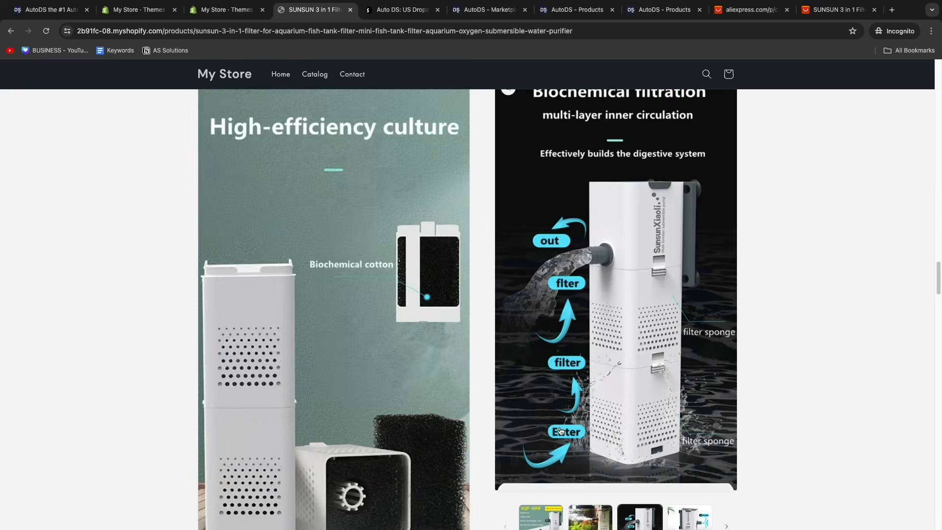
scroll(561, 432, down, 20)
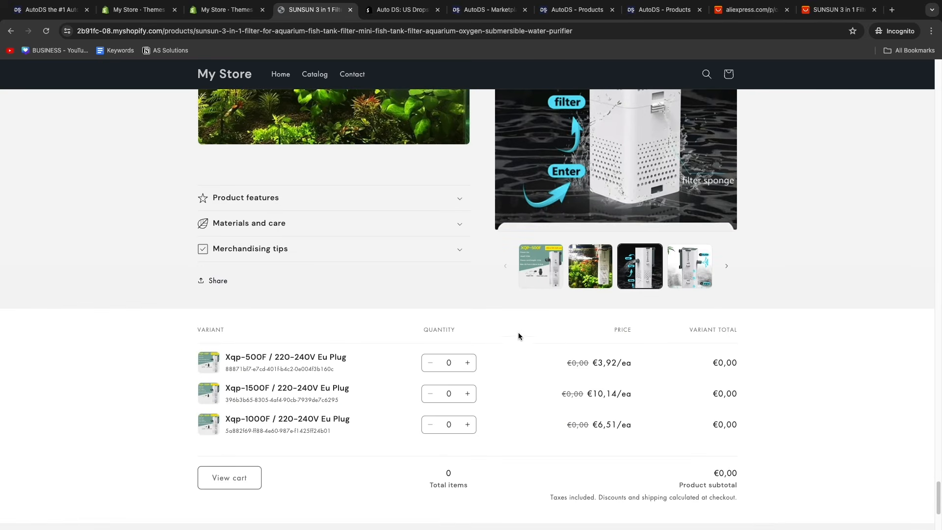
scroll(337, 393, down, 1)
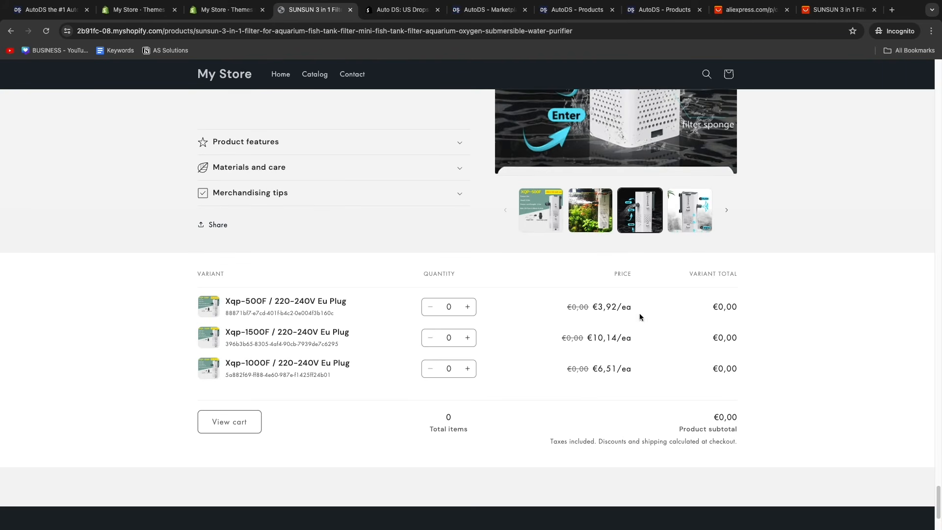
- Add one each of the Xqp-500F, Xqp-1500F and Xqp-1000F variants to the cart and close the live store page
click(467, 369)
click(467, 338)
click(467, 306)
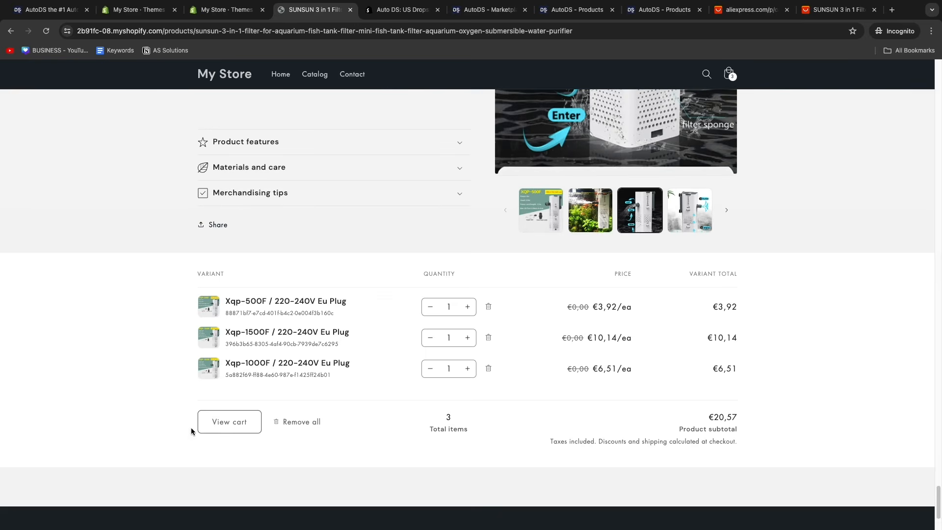
click(350, 10)
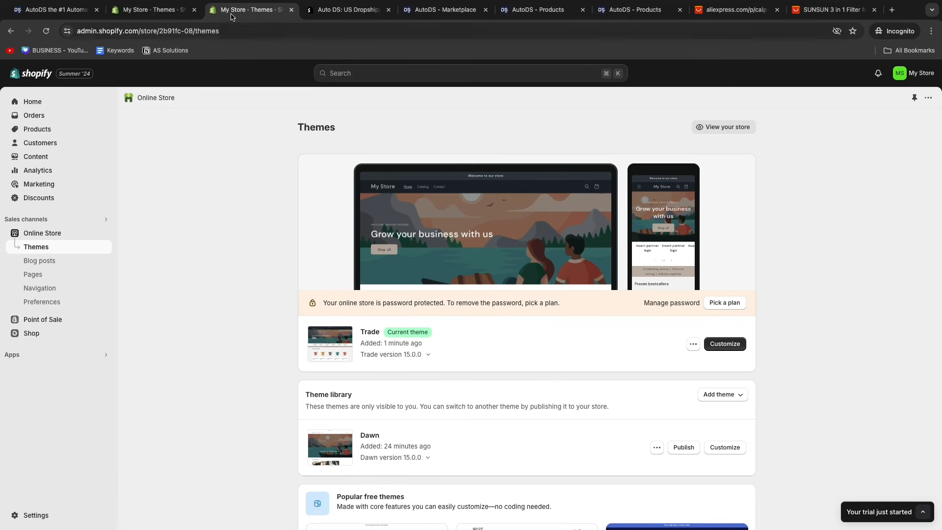
- Review the payment providers and additional payment methods in the Shopify store's settings, and leave the settings
click(24, 515)
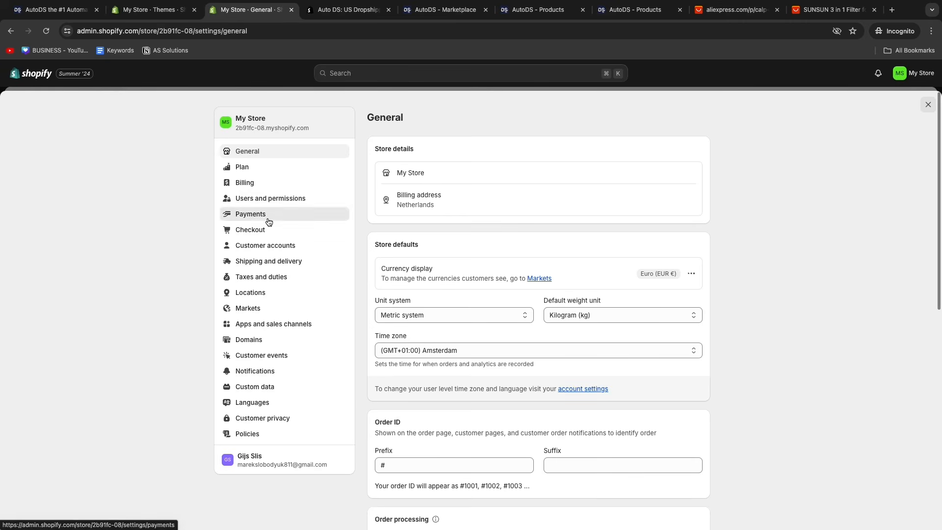
click(268, 222)
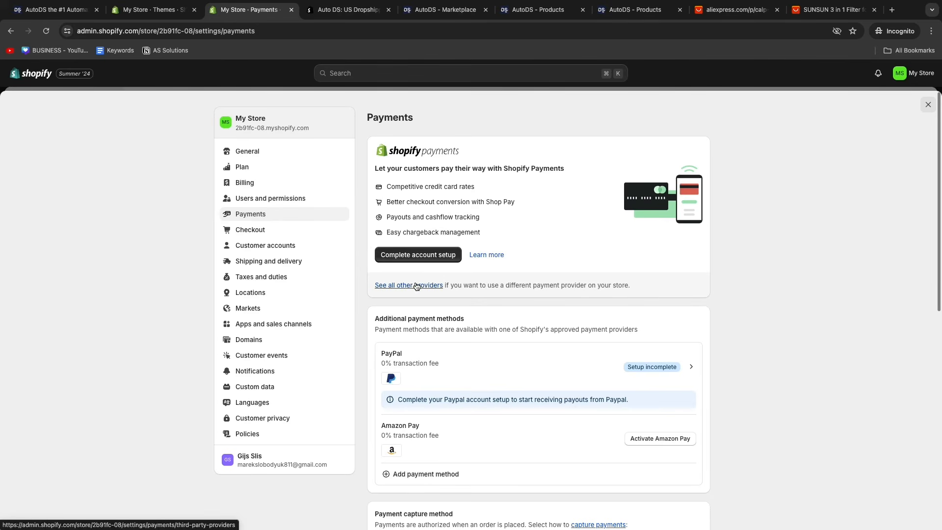
scroll(431, 324, down, 2)
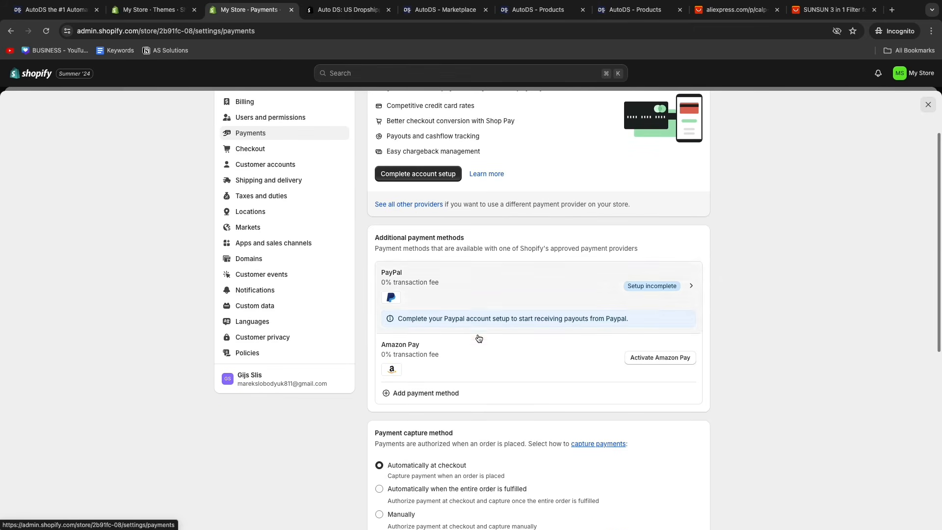
key(Escape)
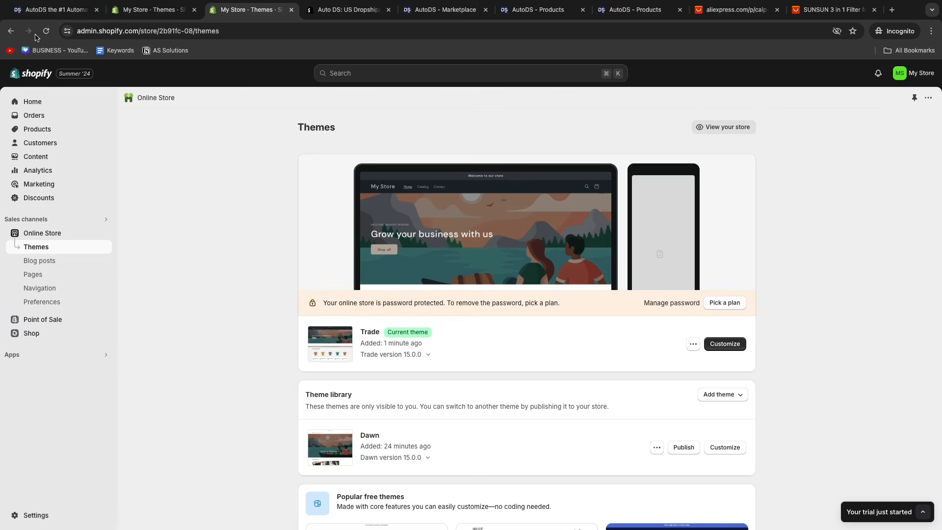
- Switch to AutoDS, show its Orders page and collapse the Get Started checklist
click(52, 15)
click(444, 9)
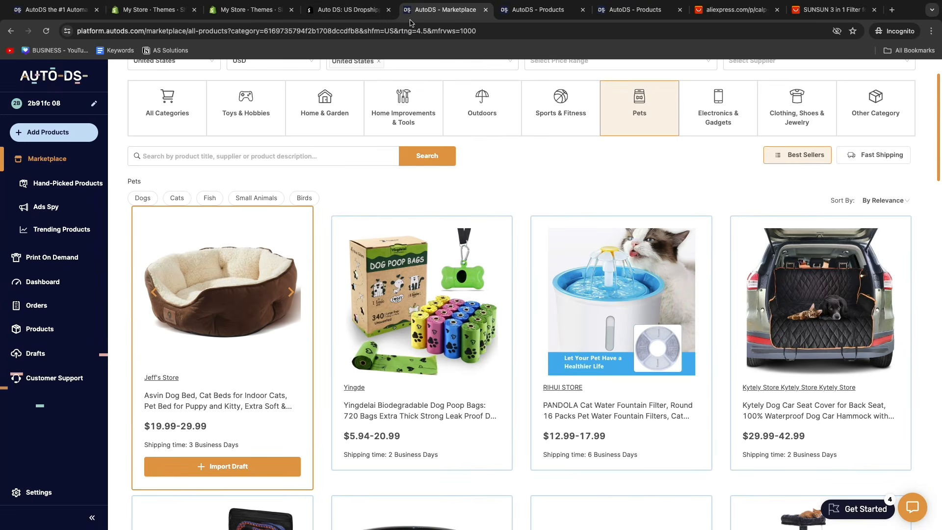
click(45, 309)
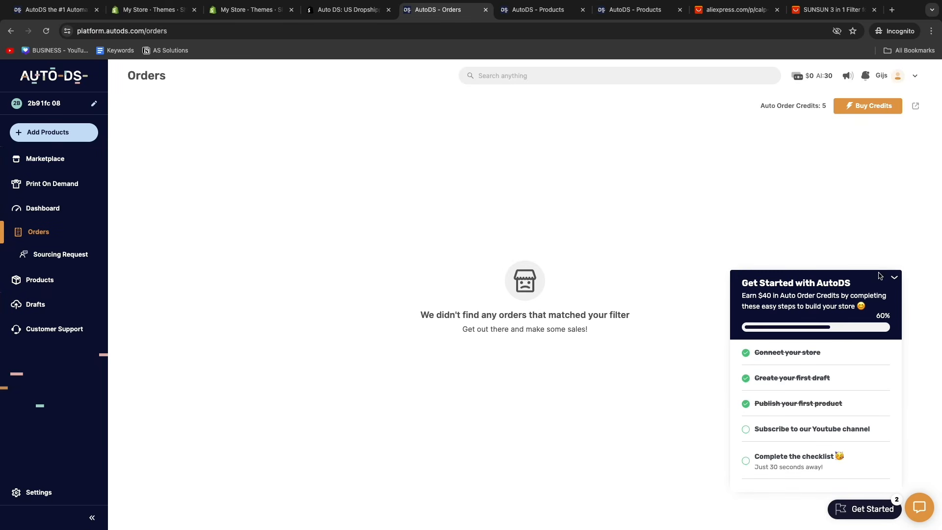
click(894, 277)
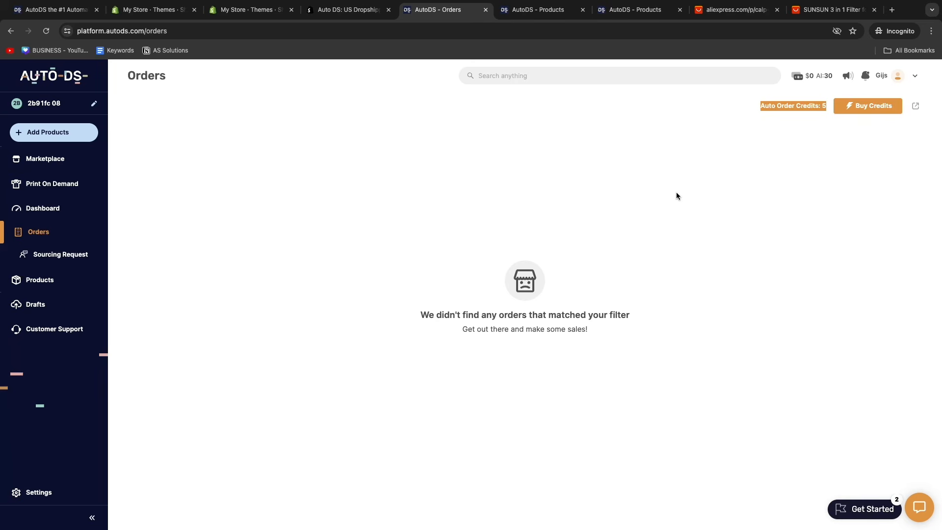
- Review the auto order credit balance and the credit packages on offer, closing the purchase dialog without buying
click(863, 105)
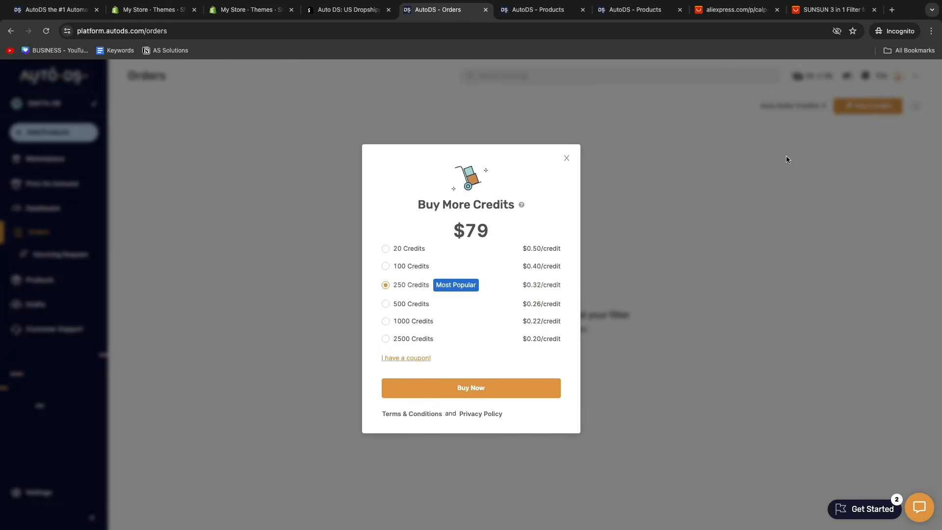
click(567, 158)
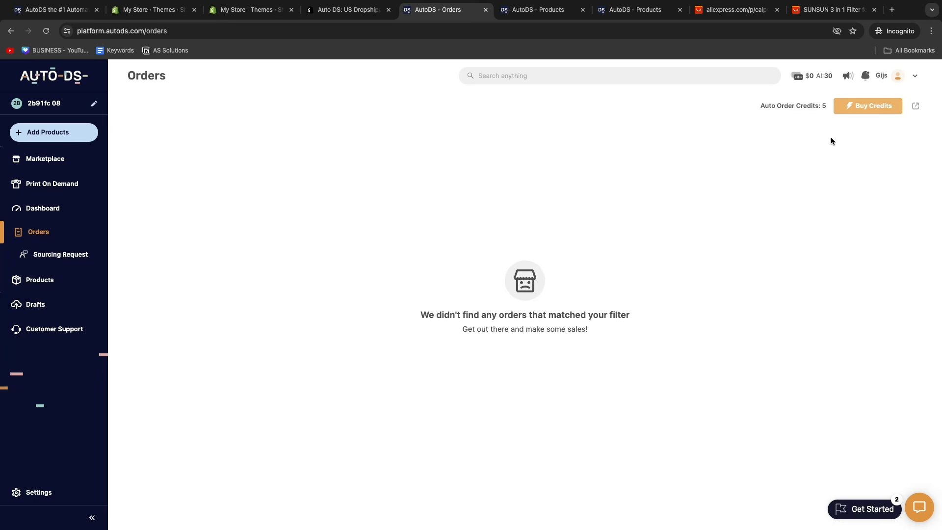
double_click(825, 108)
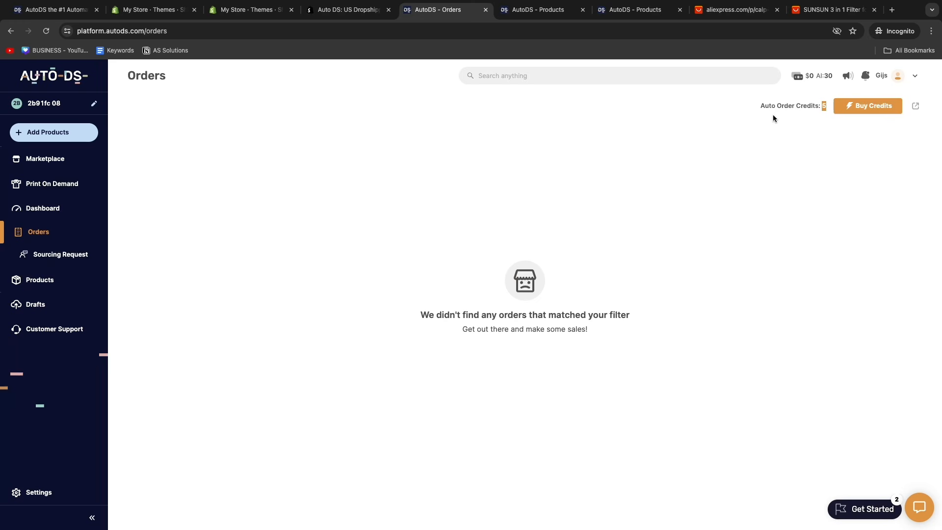
click(840, 113)
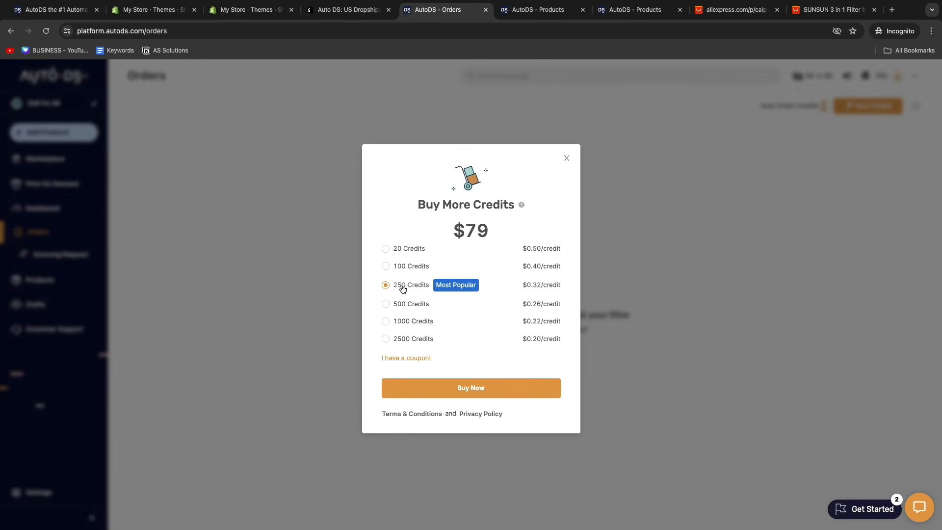
click(331, 273)
- Browse the Print On Demand product catalog
click(30, 189)
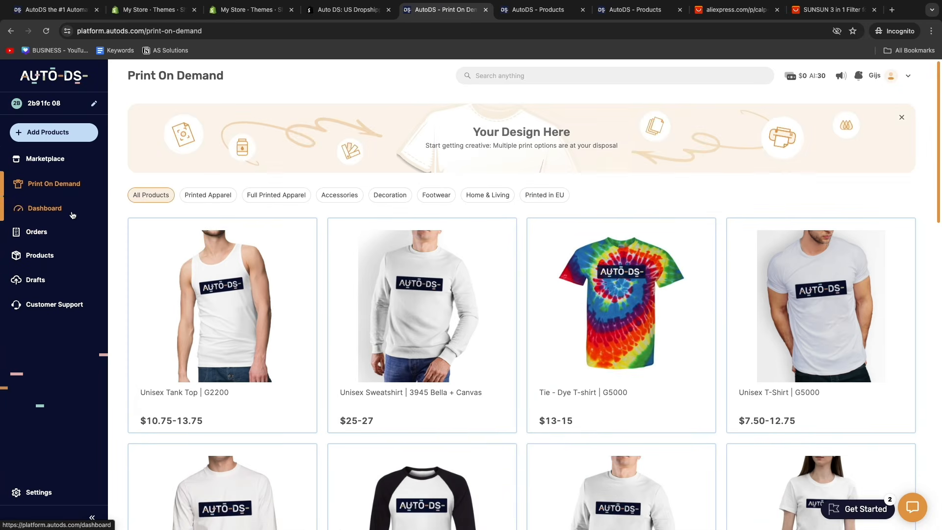
mouse_move(432, 417)
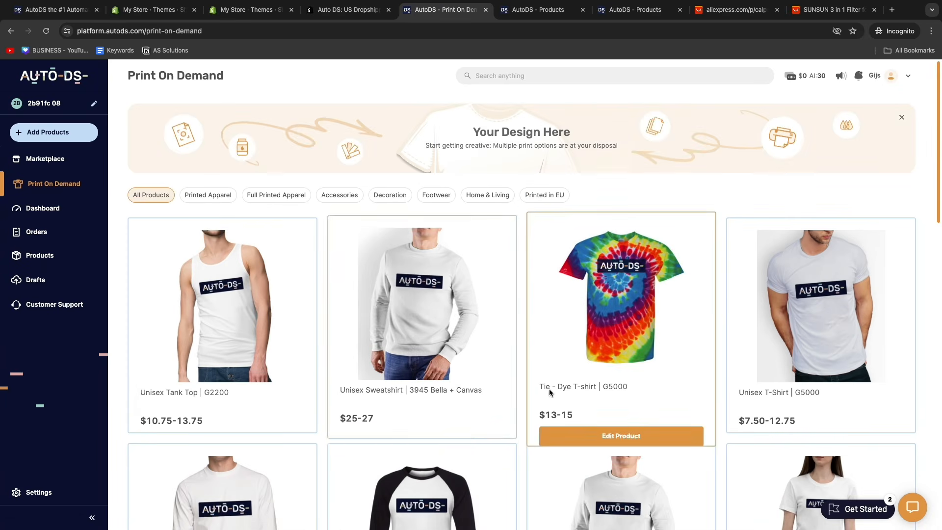
scroll(558, 316, down, 7)
scroll(407, 224, up, 12)
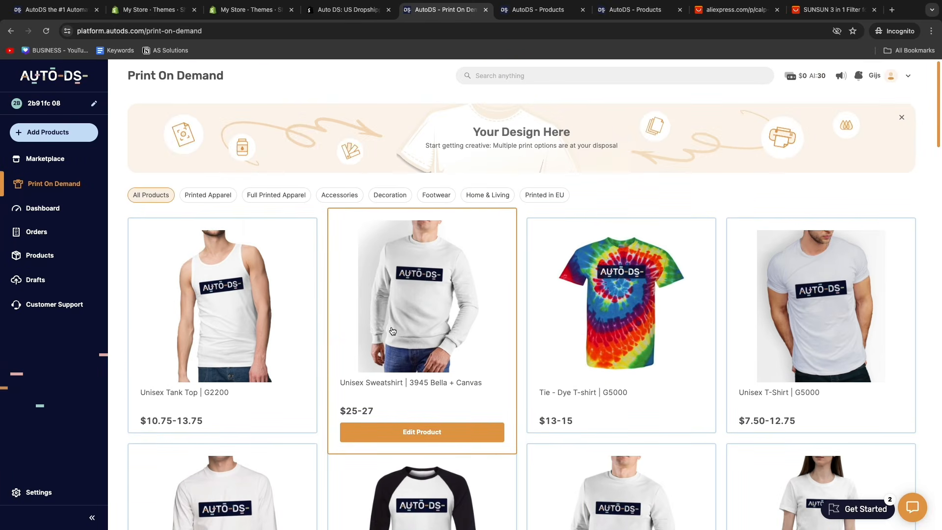
- Revisit the AutoDS Marketplace and review the sales overview and other statistics on the Dashboard
click(48, 160)
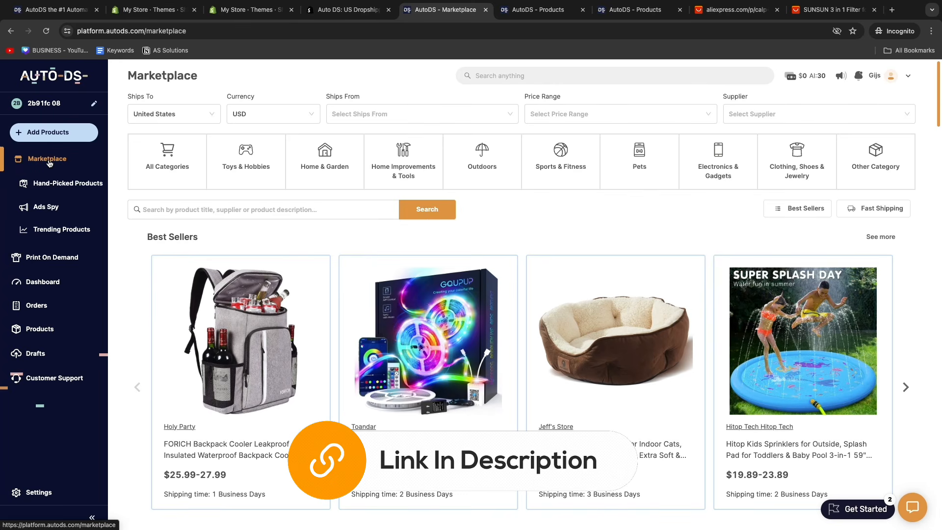
click(37, 291)
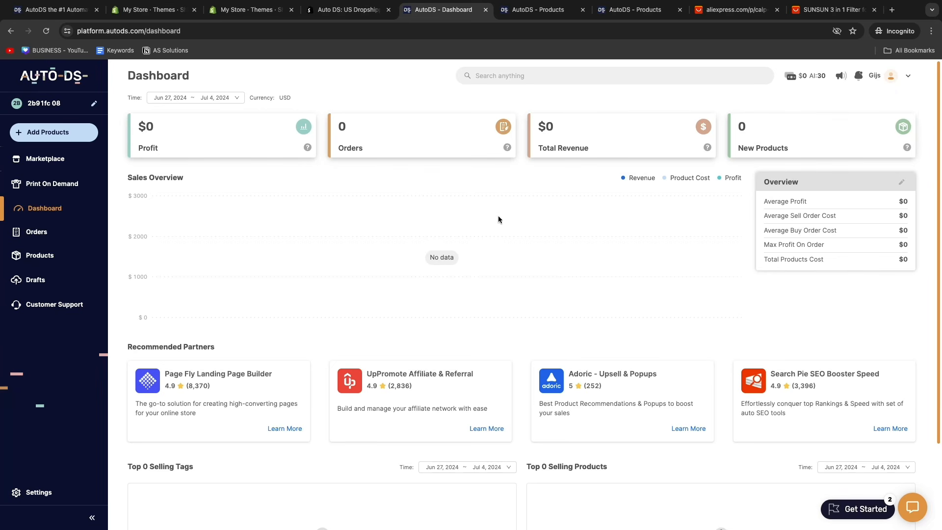
scroll(505, 221, down, 2)
scroll(461, 215, up, 2)
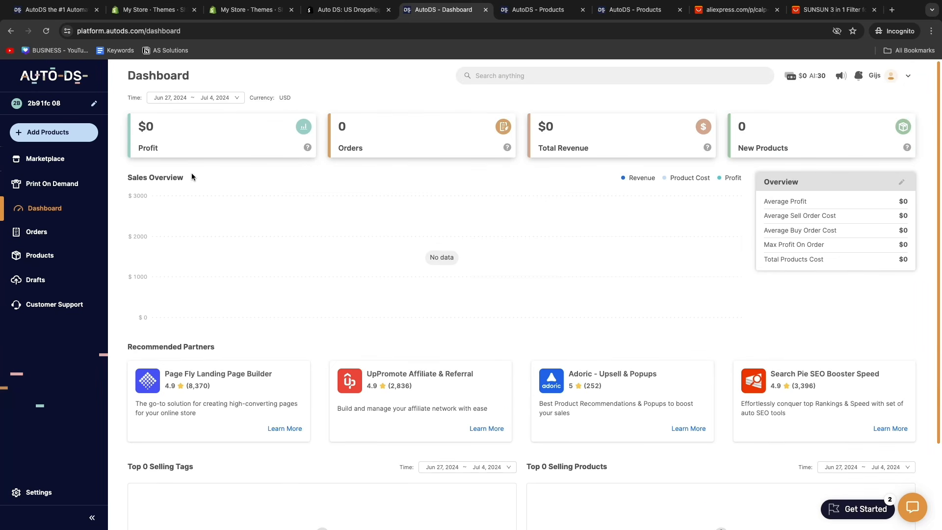